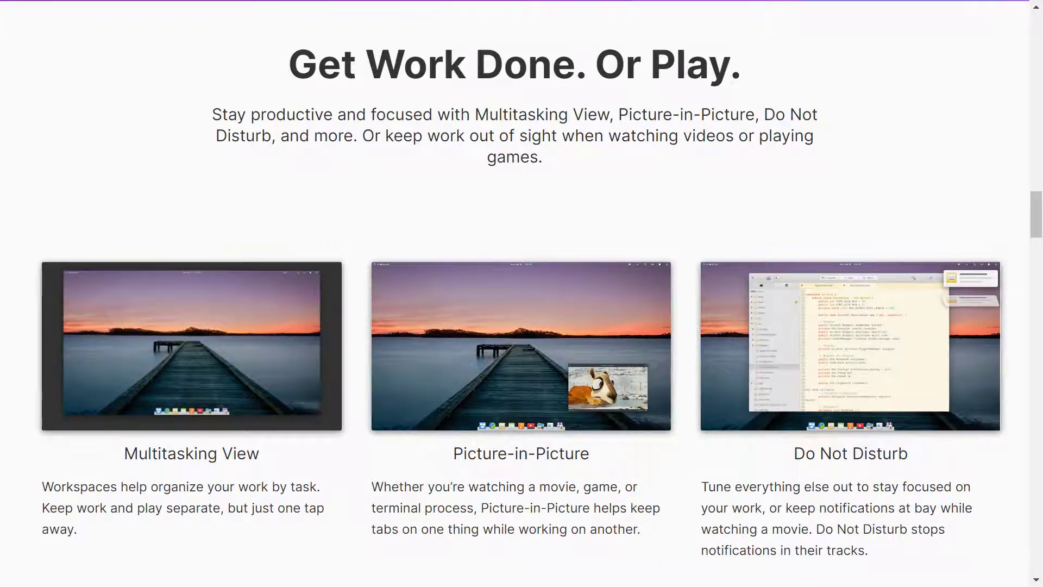
Scroll the elementary.io homepage down to the app grid showing Cyfrif, Date Countdown, Elements and Envelope.
{"action": "scroll", "coordinate": [762, 238], "scroll_direction": "down", "scroll_amount": 10}
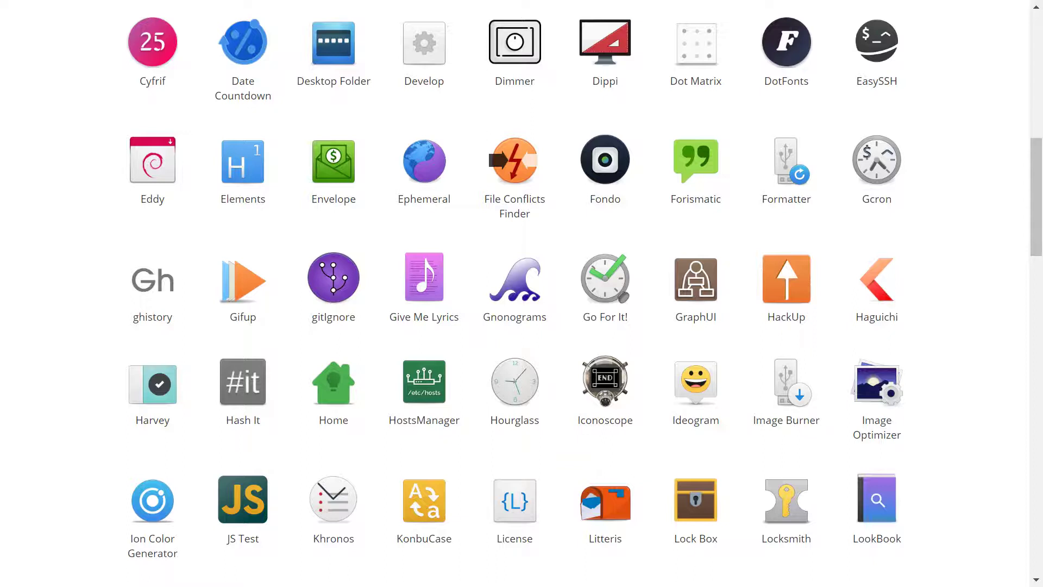
Scroll back up to the elementary.io top banner with the elementary OS title and tagline.
{"action": "scroll", "coordinate": [522, 293], "scroll_direction": "down", "scroll_amount": 10}
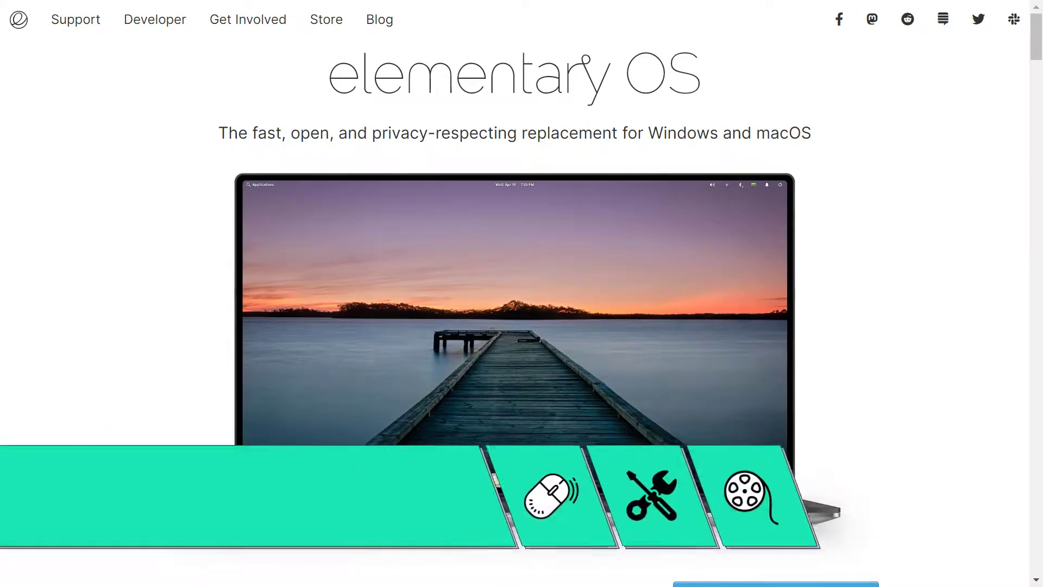
Enter a custom amount of $0 and start the free download of the 1.4 GB elementaryos-5.1 ISO.
{"action": "scroll", "coordinate": [514, 294], "scroll_direction": "down", "scroll_amount": 6}
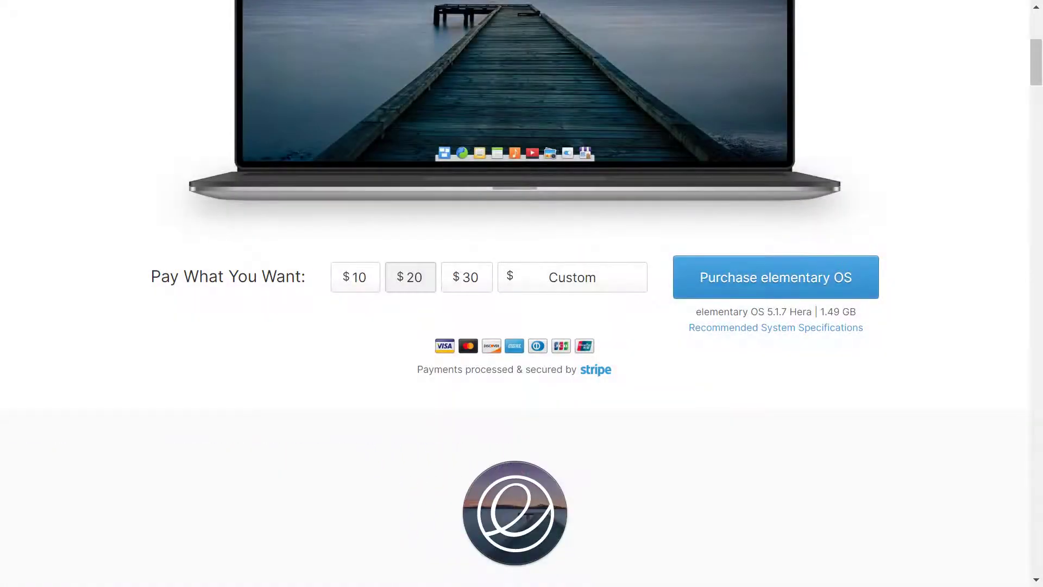
{"action": "left_click", "coordinate": [572, 277]}
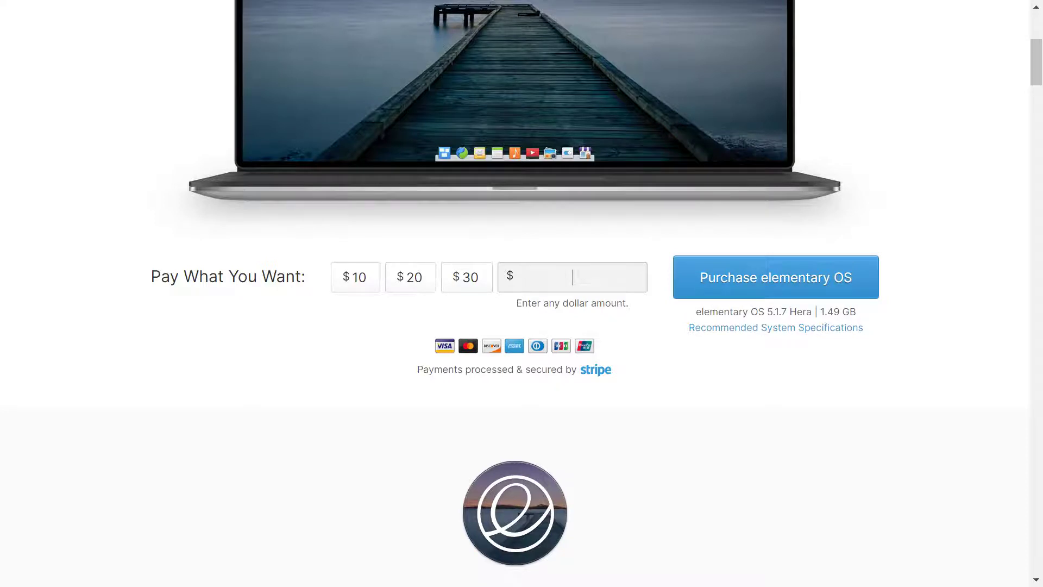
{"action": "type", "text": "0"}
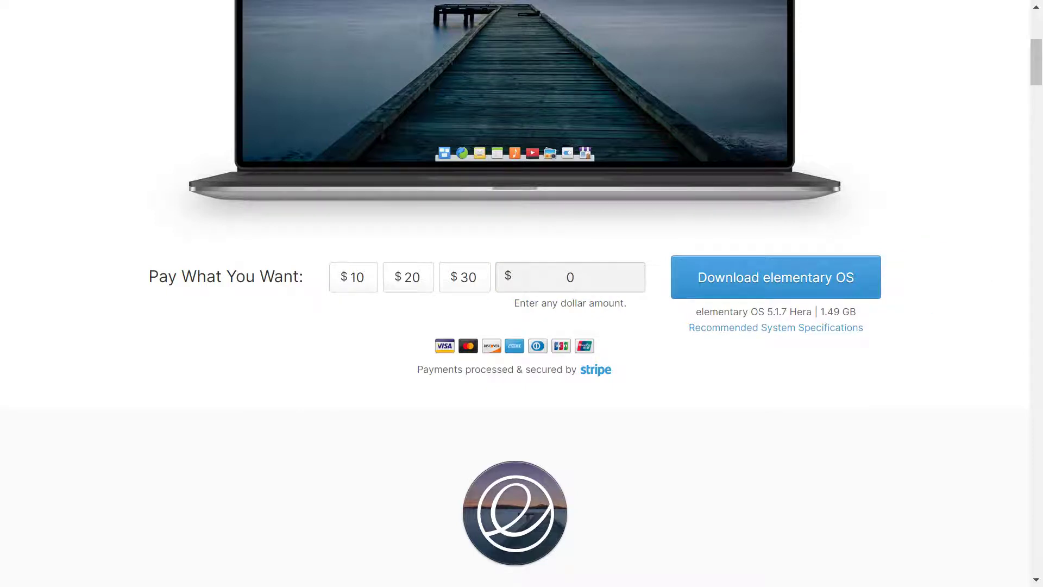
{"action": "key", "text": "Return"}
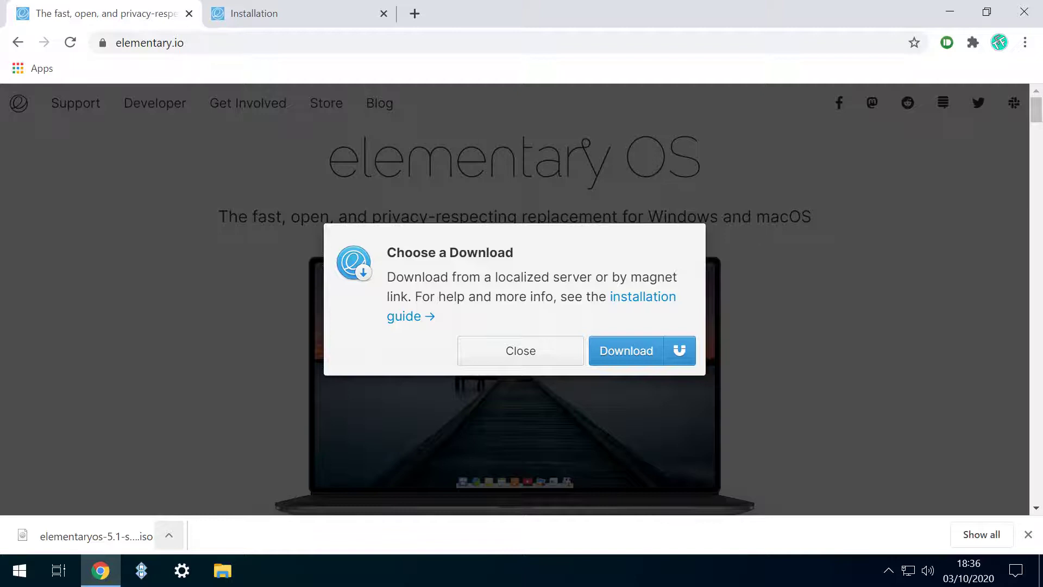
Show the downloaded elementaryos-5.1 ISO in its Downloads folder.
{"action": "left_click", "coordinate": [169, 535]}
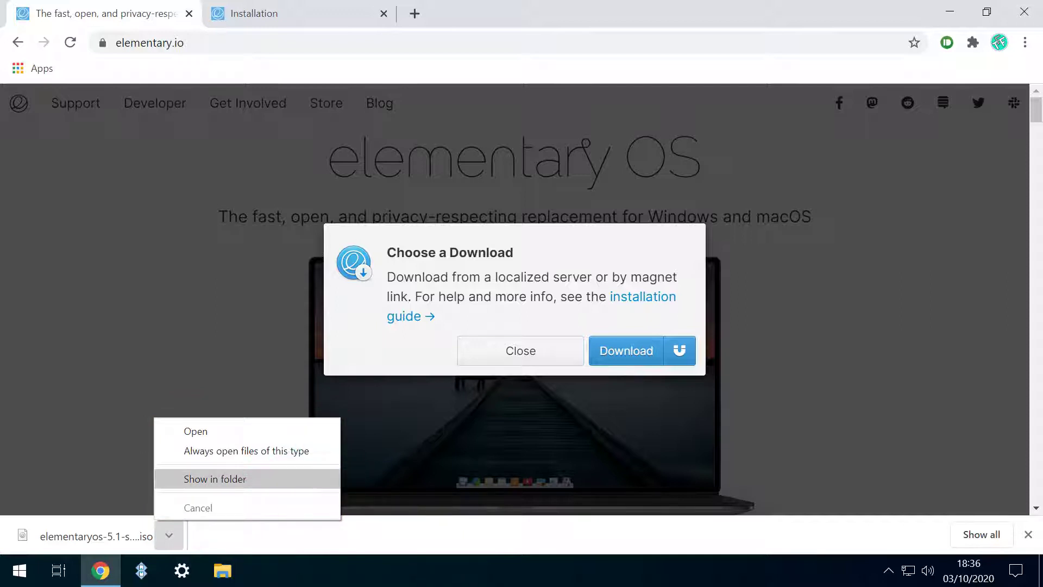
{"action": "left_click", "coordinate": [214, 478]}
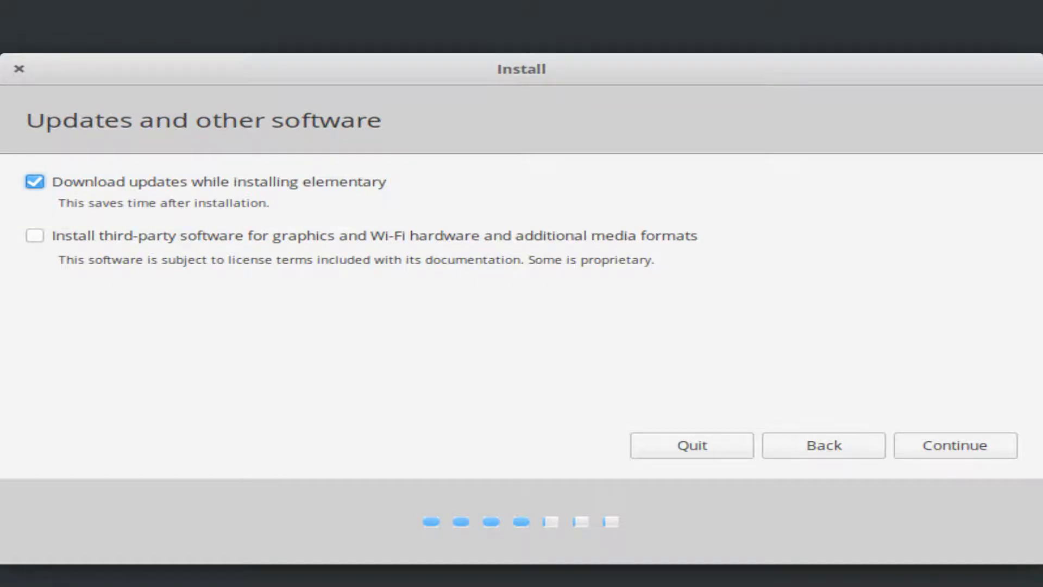
Include third-party software, install with Erase disk, and confirm writing the changes to disk.
{"action": "left_click", "coordinate": [34, 235]}
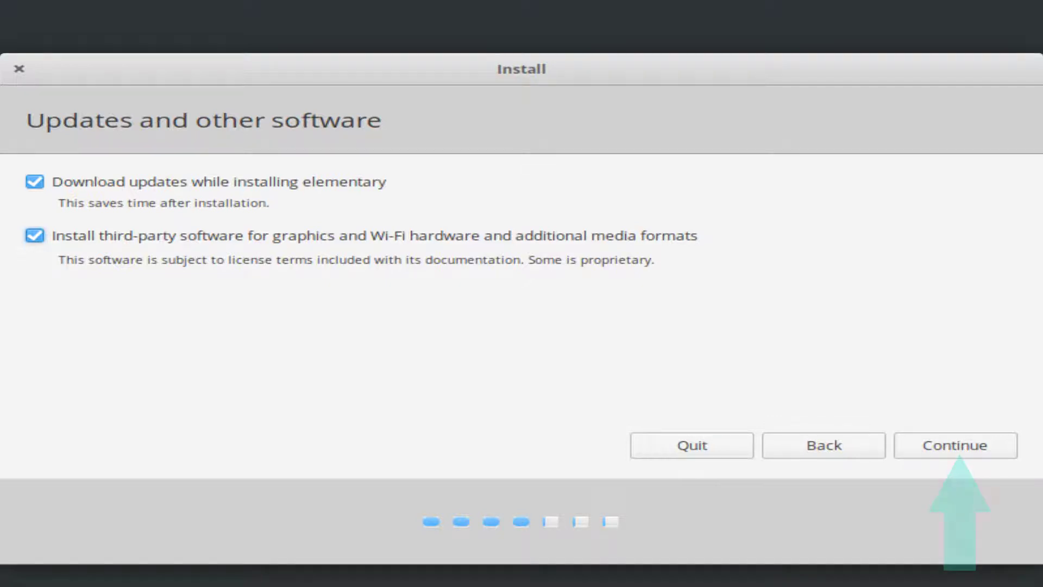
{"action": "key", "text": "Return"}
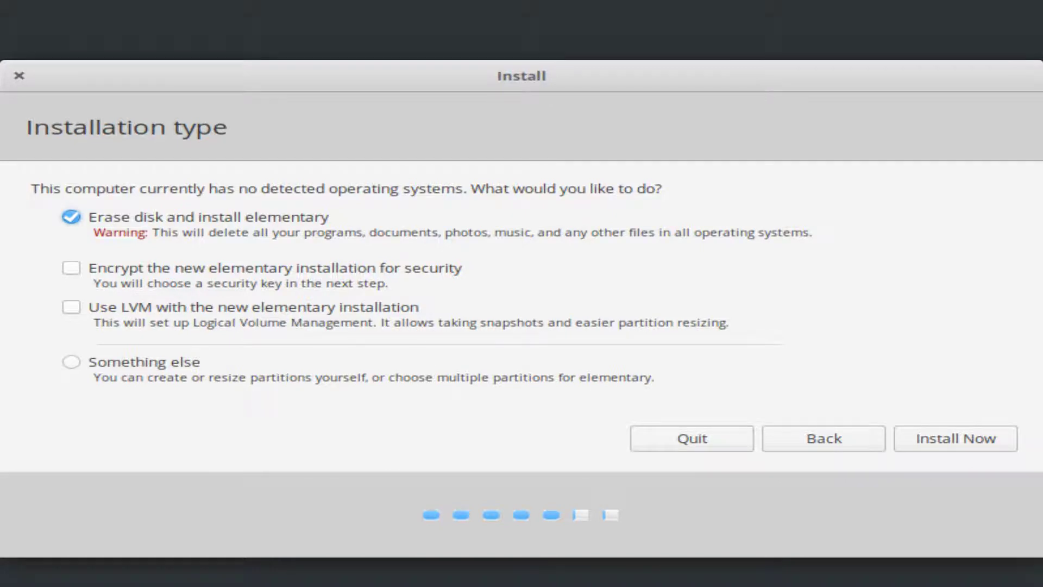
{"action": "key", "text": "Return"}
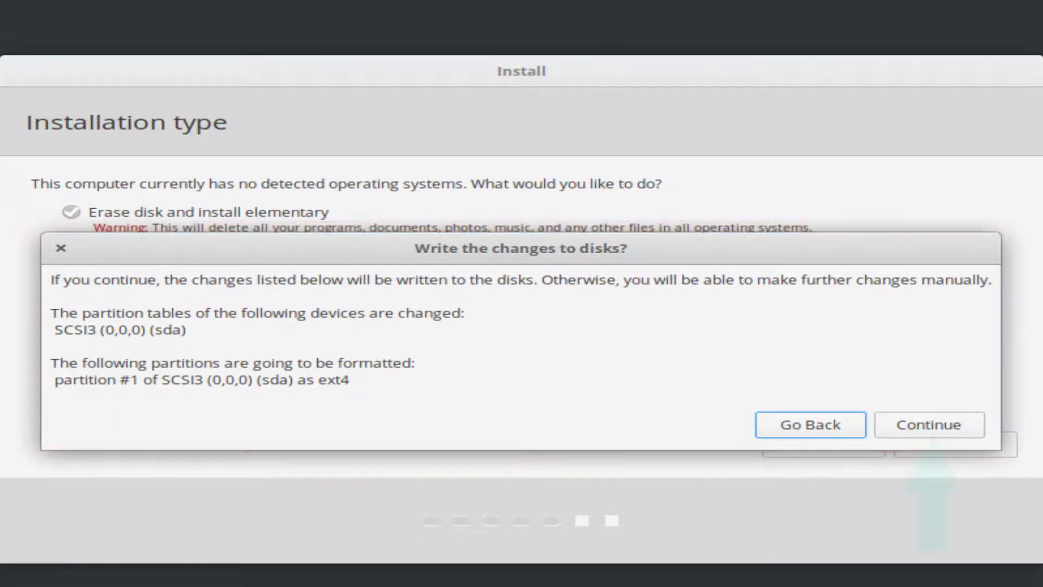
{"action": "key", "text": "Return"}
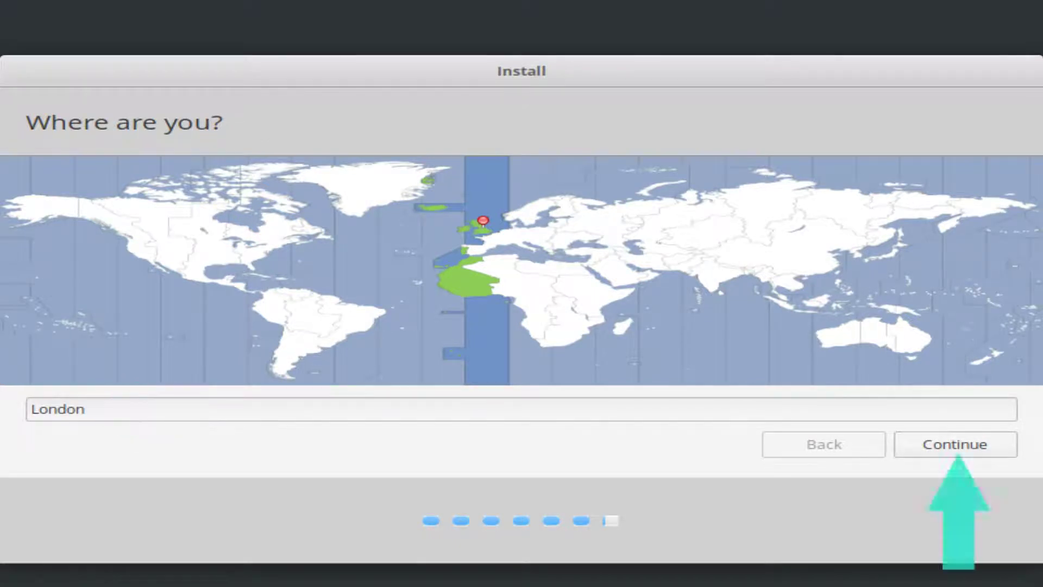
Accept London, enter and confirm the account password, and enable Log in automatically.
{"action": "key", "text": "Return"}
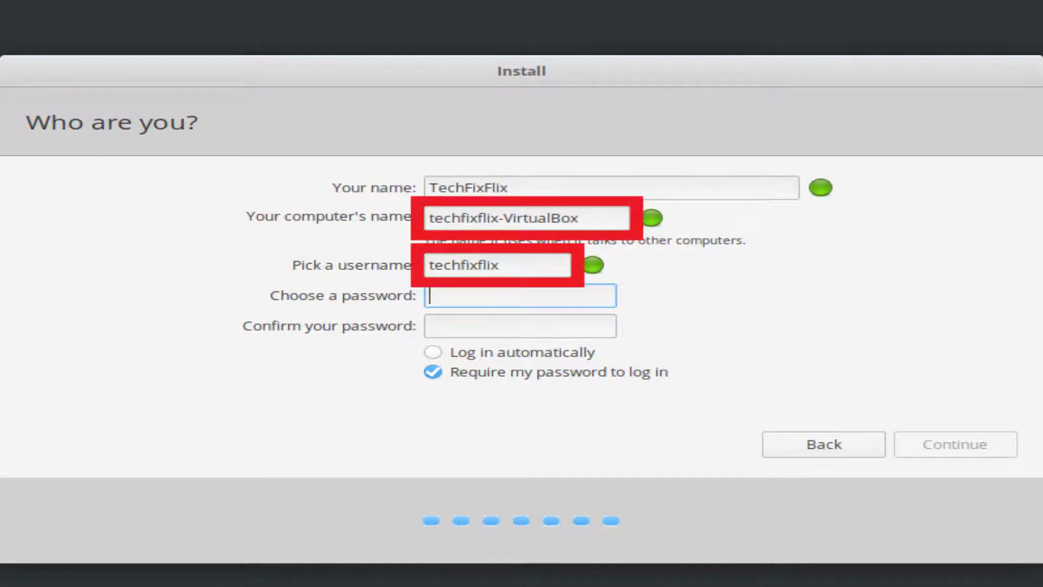
{"action": "type", "text": "*************"}
{"action": "key", "text": "Tab"}
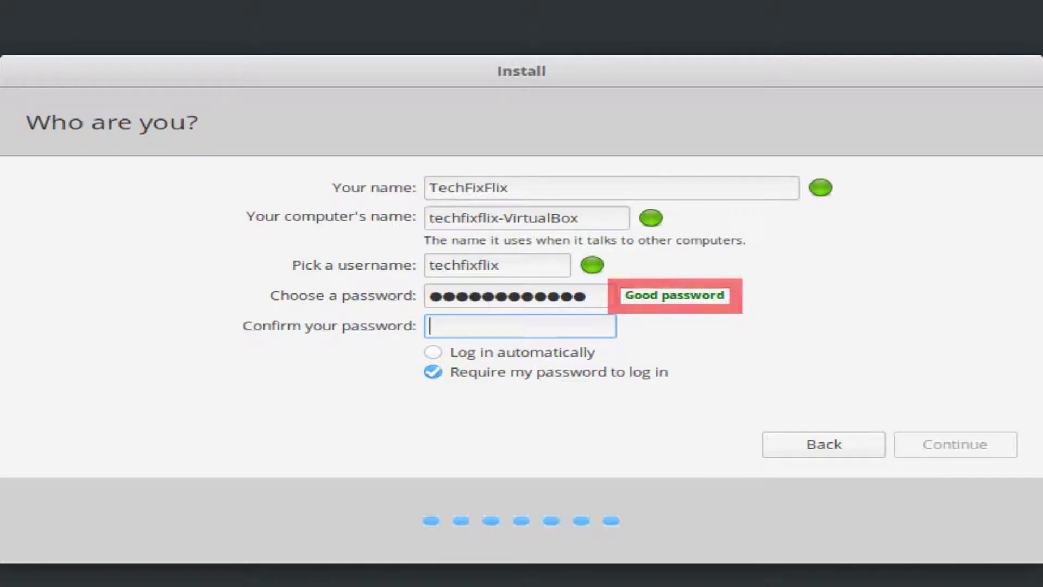
{"action": "type", "text": "*************"}
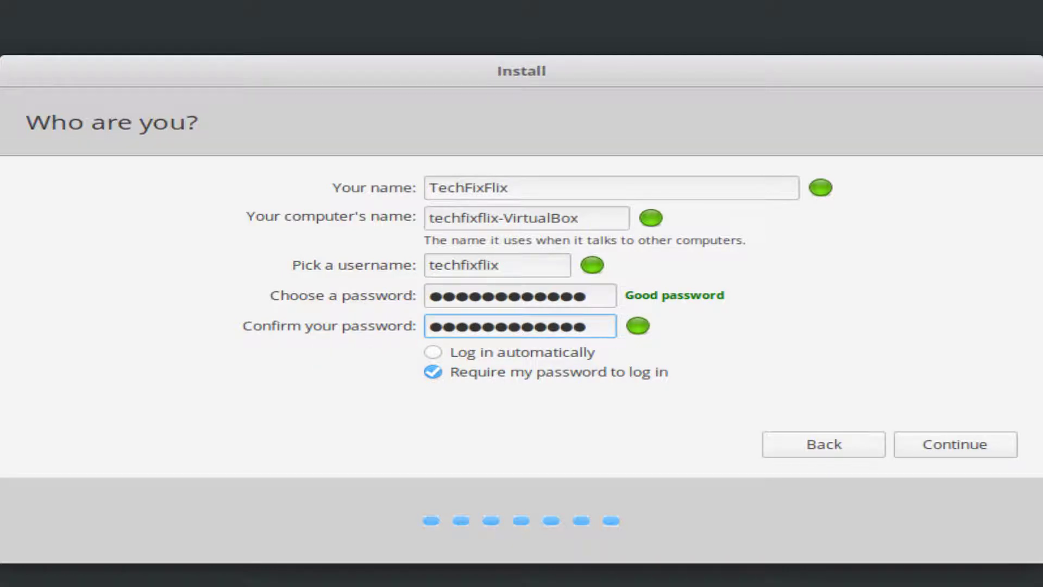
{"action": "left_click", "coordinate": [433, 352]}
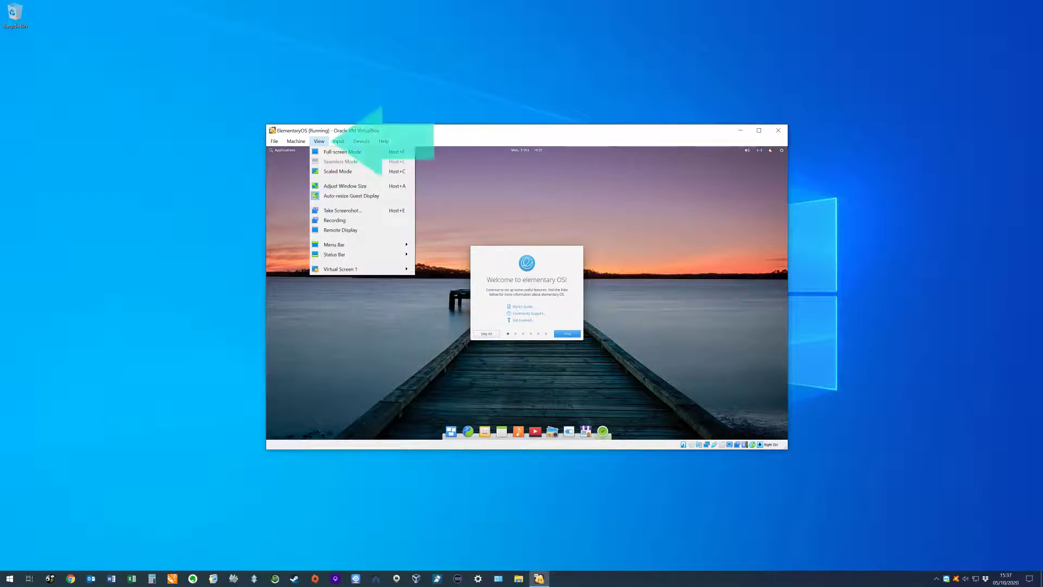
Open View > Virtual Screen 1 and highlight Resize to 1920x1080.
{"action": "key", "text": "Up"}
{"action": "key", "text": "Right"}
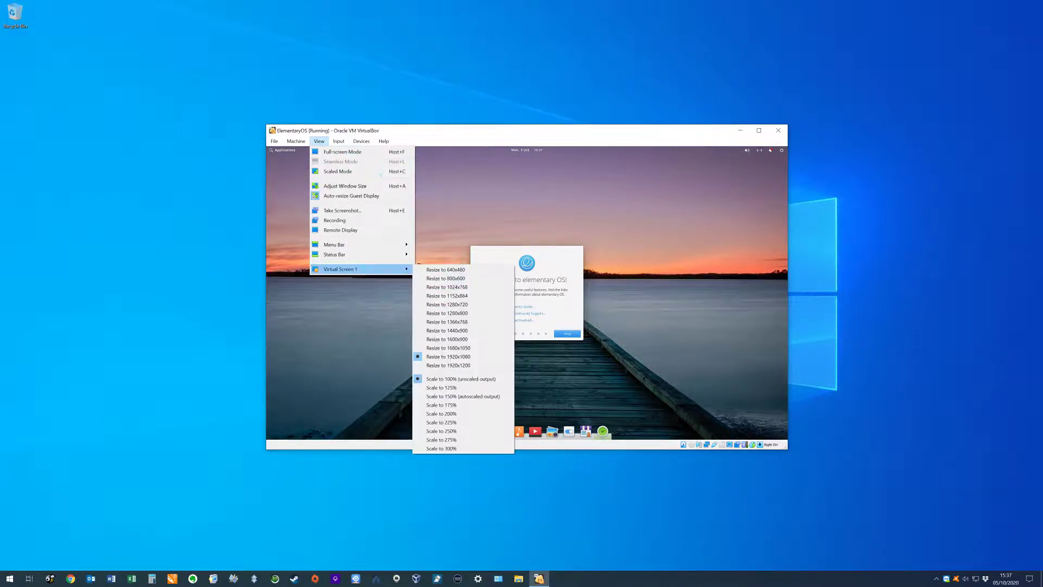
{"action": "key", "text": "Down"}
{"action": "key", "text": "Down"}
{"action": "key", "text": "Down"}
{"action": "key", "text": "Down"}
{"action": "key", "text": "Down"}
{"action": "key", "text": "Down"}
{"action": "key", "text": "Down"}
{"action": "key", "text": "Down"}
{"action": "key", "text": "Down"}
{"action": "key", "text": "Down"}
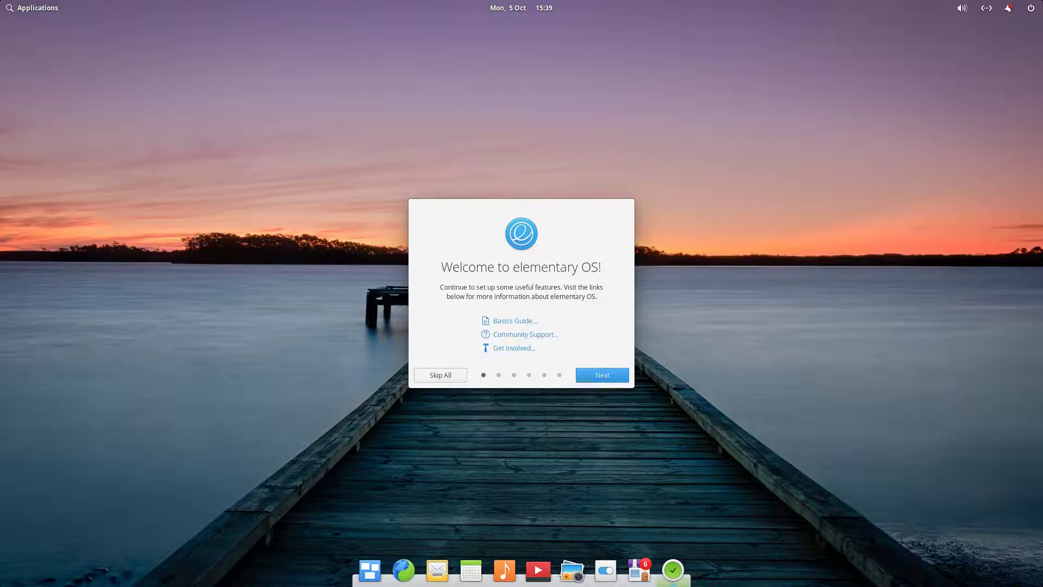
Turn off Location Services and turn on Night Light in the welcome setup.
{"action": "key", "text": "Return"}
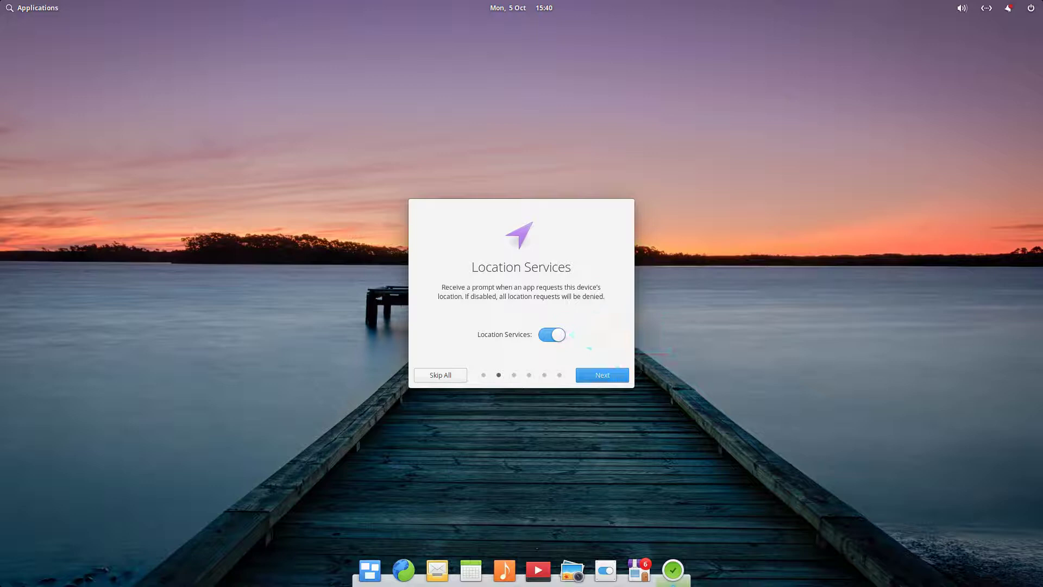
{"action": "key", "text": "space"}
{"action": "left_click", "coordinate": [602, 379]}
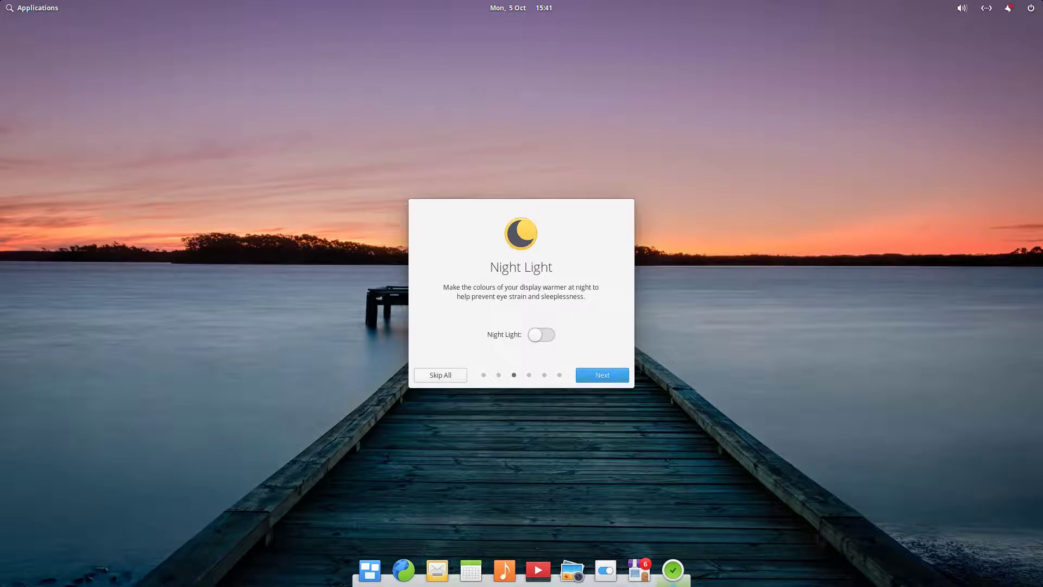
{"action": "left_click", "coordinate": [541, 335]}
{"action": "left_click", "coordinate": [601, 375]}
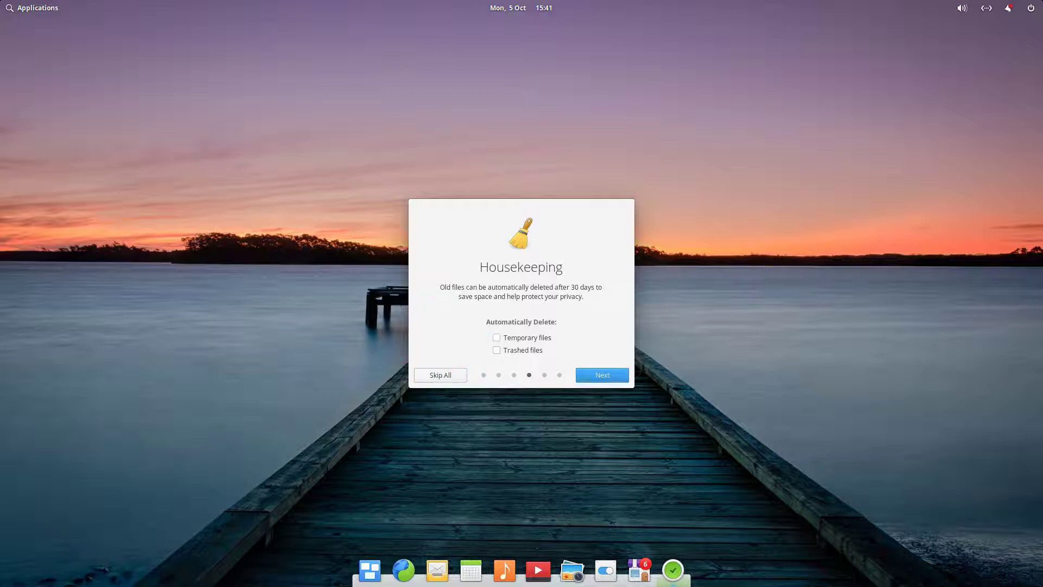
Enable automatic deletion of temporary and trashed files, then advance to the Ready to Go page.
{"action": "left_click", "coordinate": [495, 337]}
{"action": "left_click", "coordinate": [496, 350]}
{"action": "left_click", "coordinate": [602, 375]}
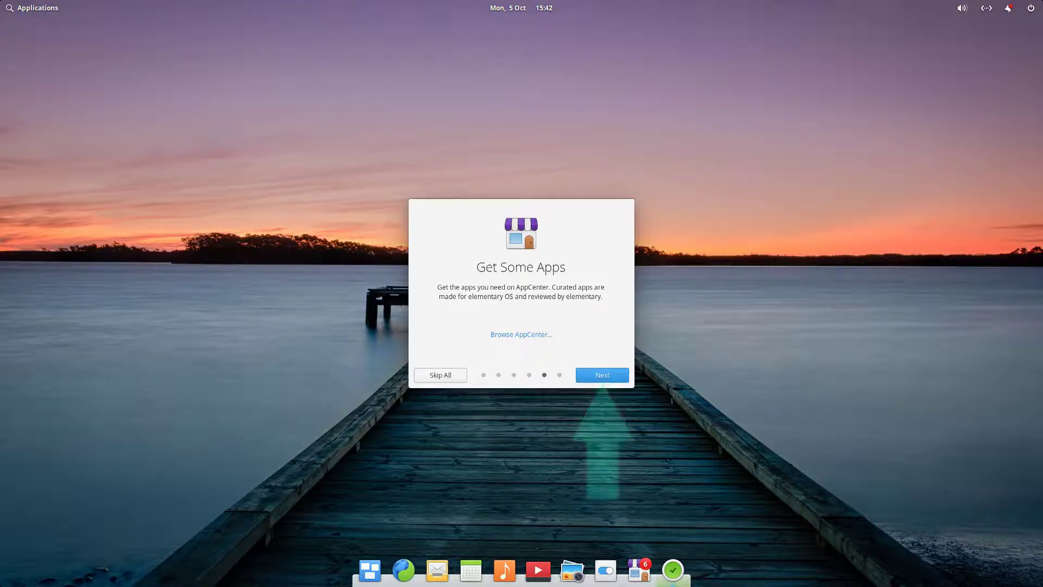
{"action": "left_click", "coordinate": [602, 374]}
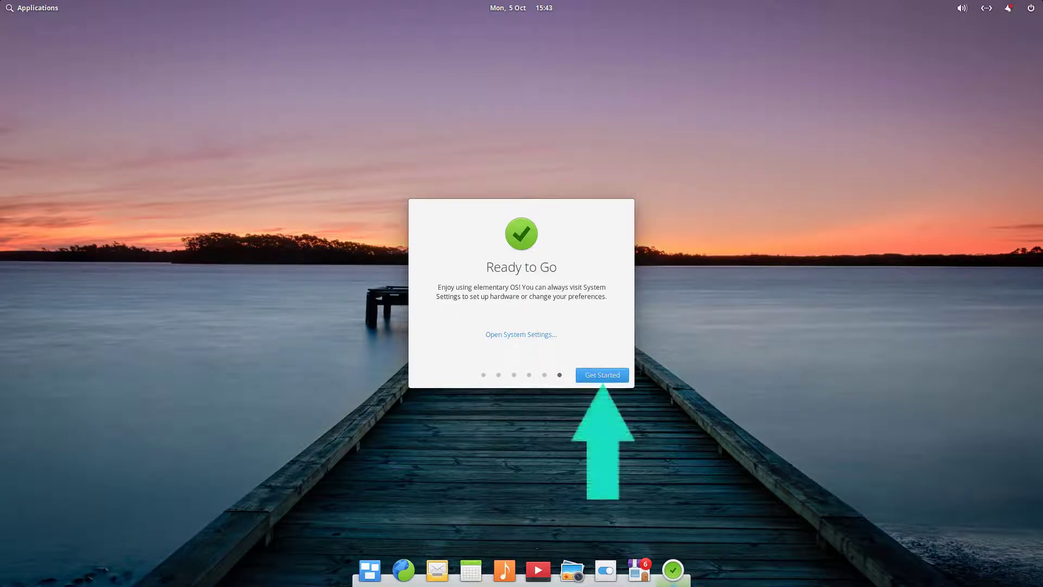
Finish the welcome setup with Get Started and view AppCenter's Installed list.
{"action": "left_click", "coordinate": [602, 374]}
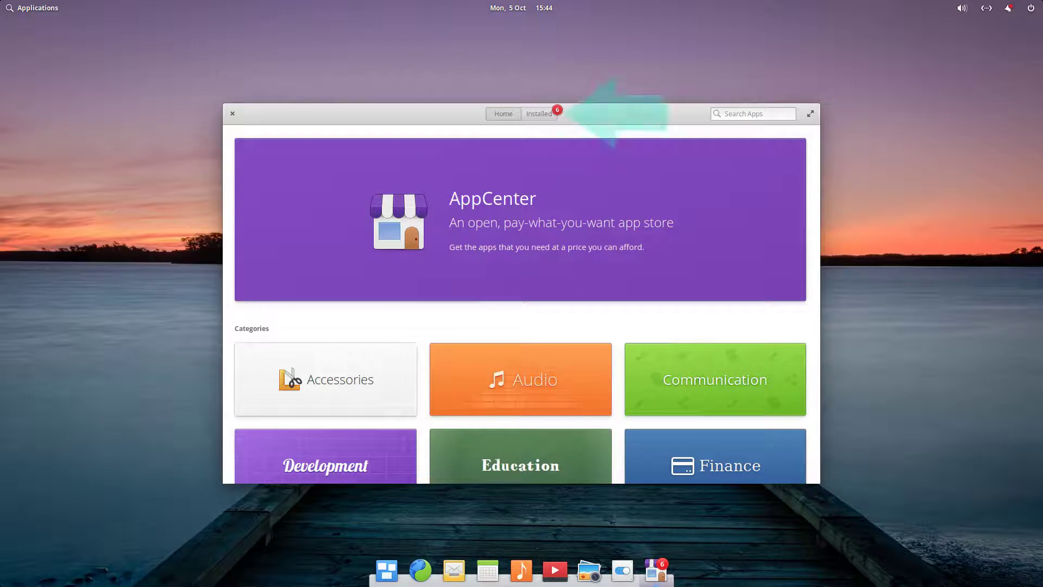
{"action": "left_click", "coordinate": [539, 114]}
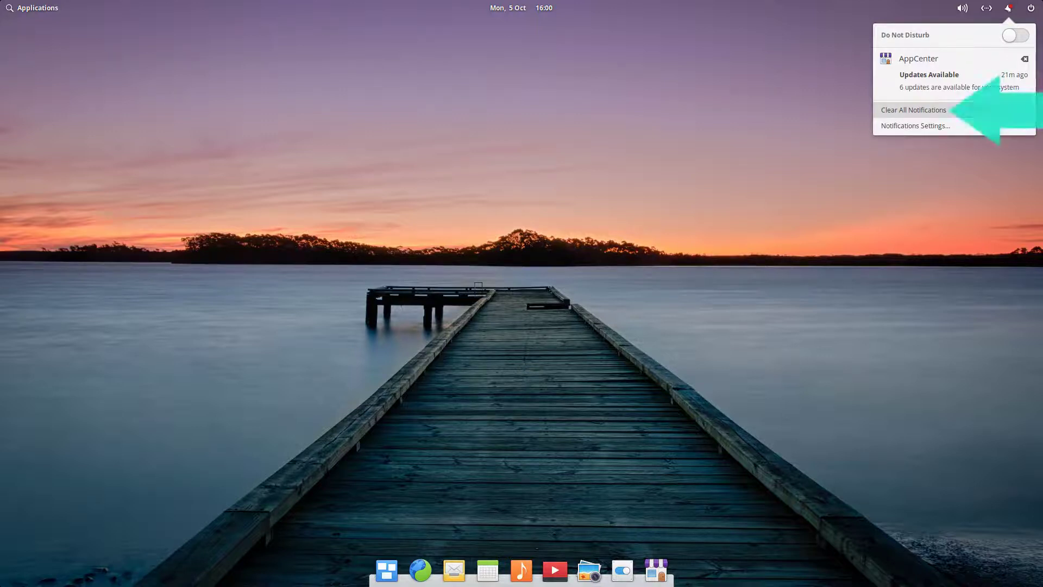
Clear all notifications, including the 6-updates Updates Available alert.
{"action": "key", "text": "Return"}
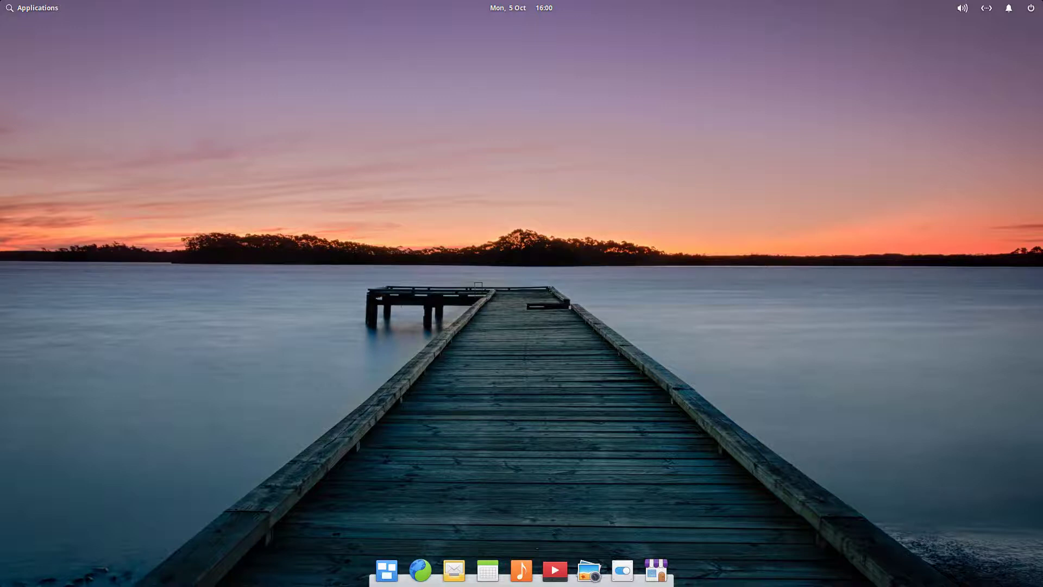
Bring up the applications launcher with the Super key.
{"action": "key", "text": "super"}
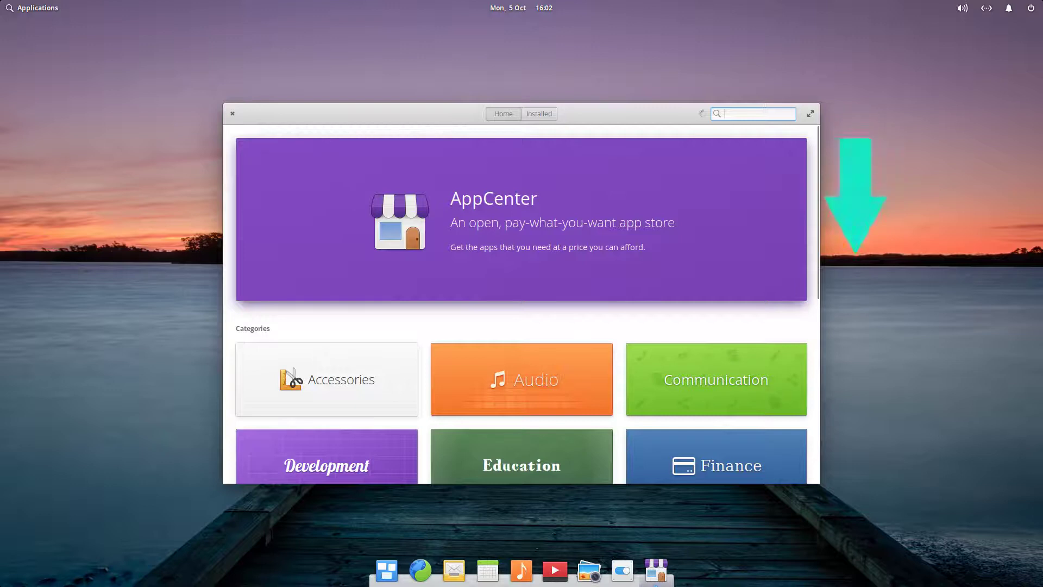
Scroll down through AppCenter's Categories grid to the bottom.
{"action": "scroll", "coordinate": [521, 305], "scroll_direction": "down", "scroll_amount": 5}
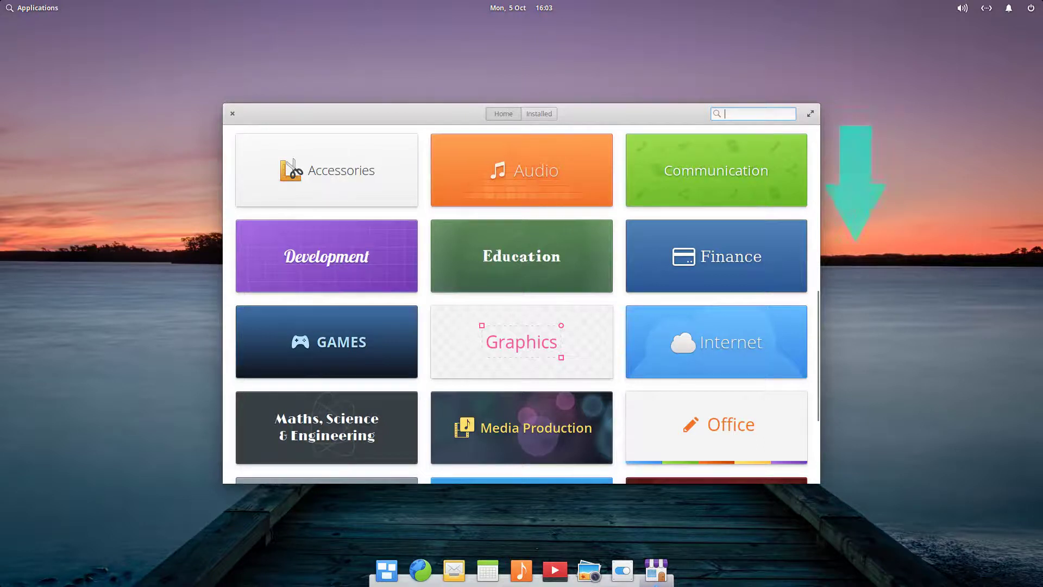
{"action": "scroll", "coordinate": [521, 304], "scroll_direction": "down", "scroll_amount": 4}
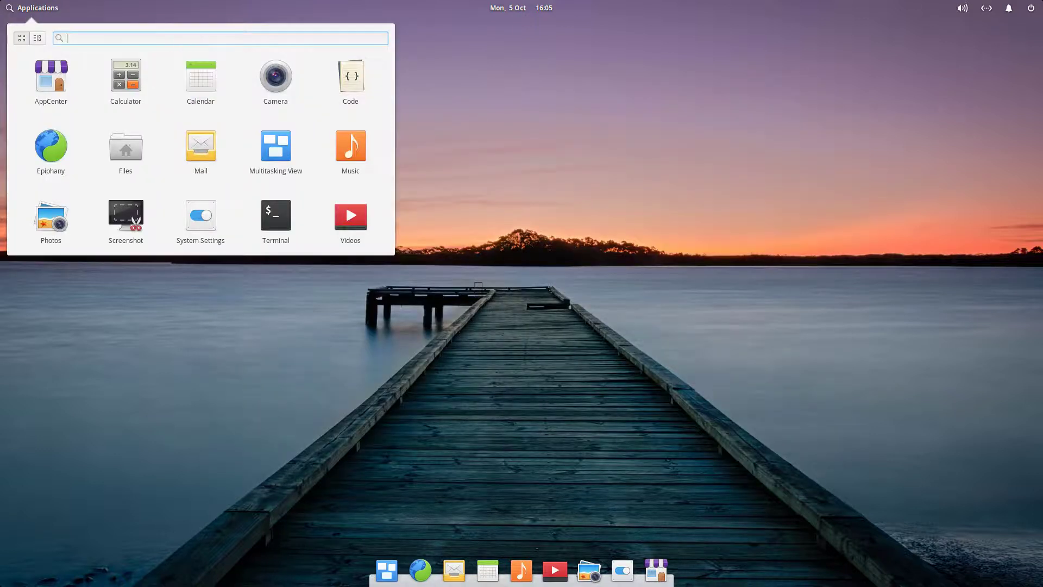
Expand Calculator to its scientific mode, then start a new Calendar event on Tuesday 6 Oct.
{"action": "left_click", "coordinate": [125, 76]}
{"action": "left_click", "coordinate": [591, 212]}
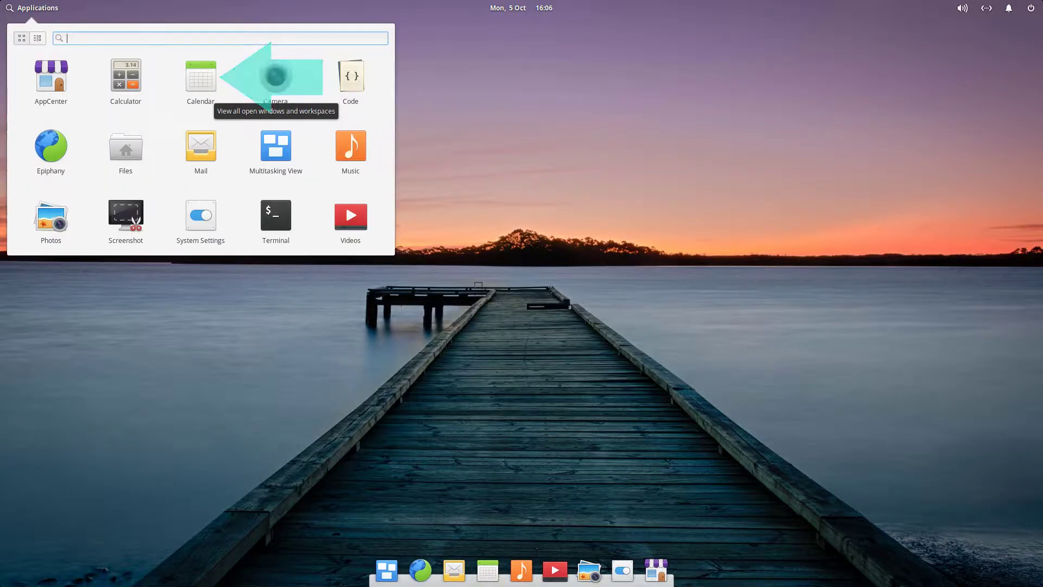
{"action": "left_click", "coordinate": [201, 76]}
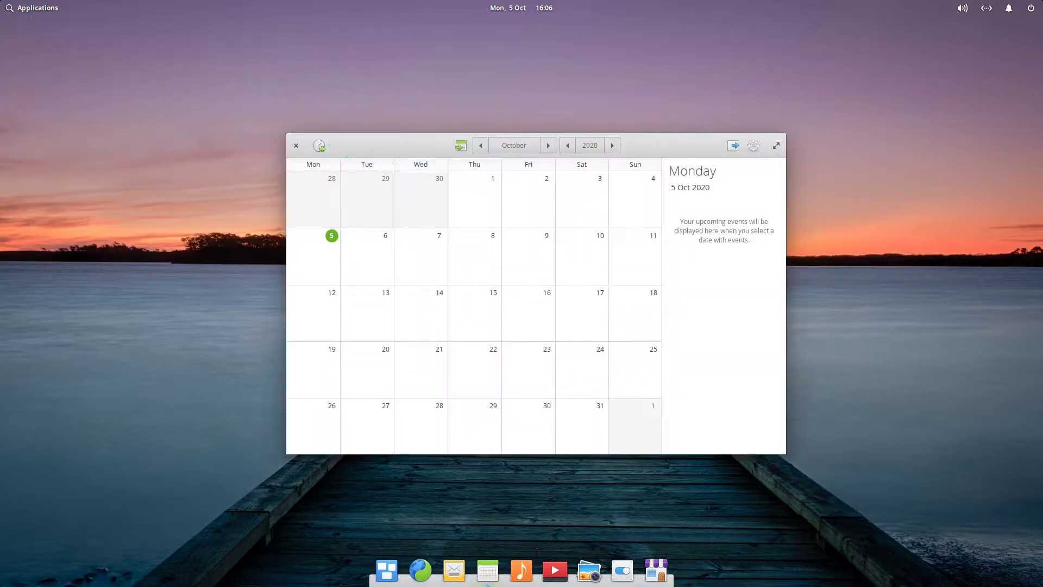
{"action": "double_click", "coordinate": [366, 255]}
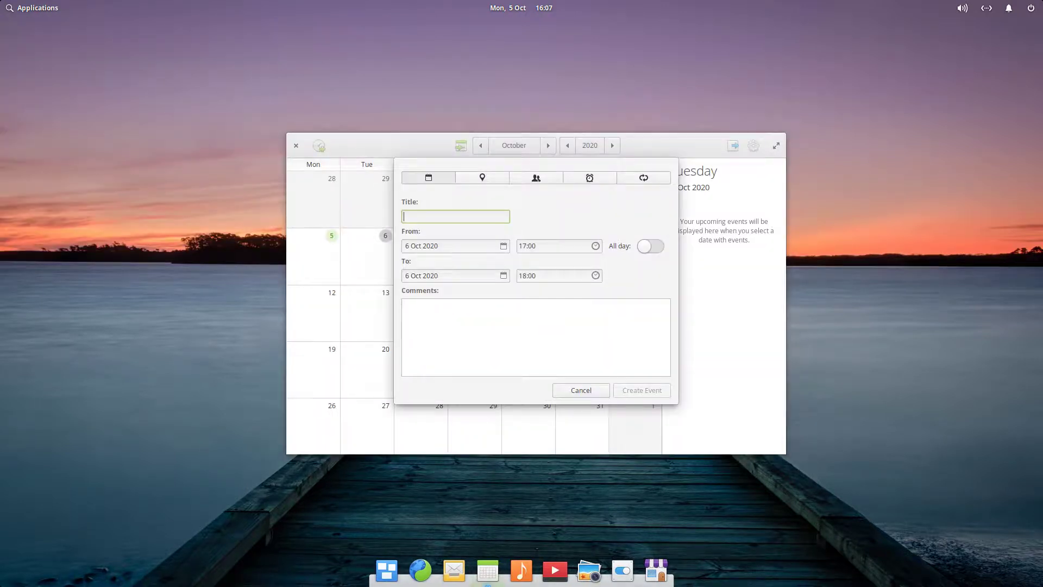
Look through the event's location, participants, alarm and repeat tabs, then the new-calendar form.
{"action": "left_click", "coordinate": [482, 177]}
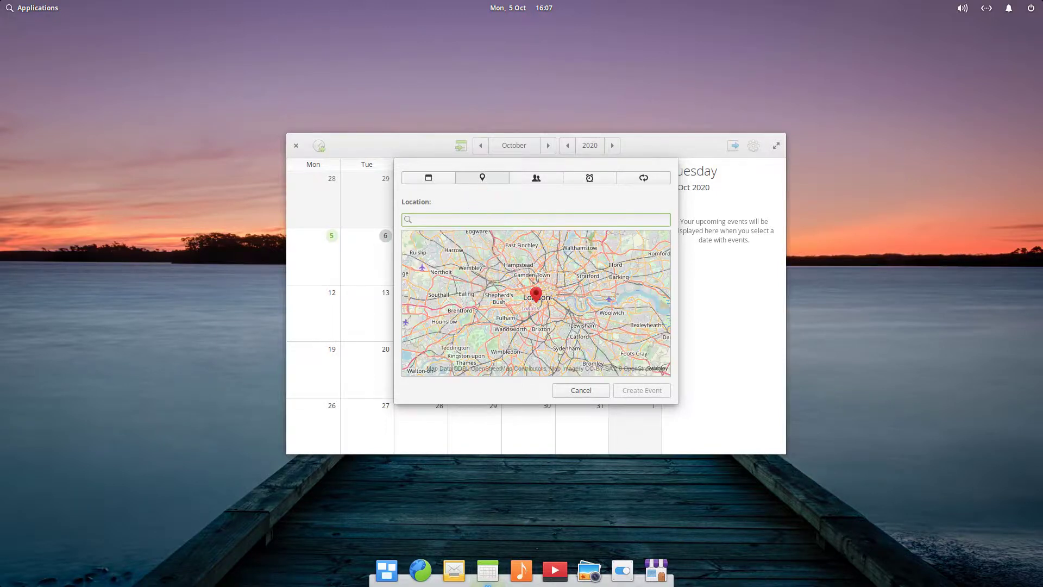
{"action": "left_click", "coordinate": [535, 178]}
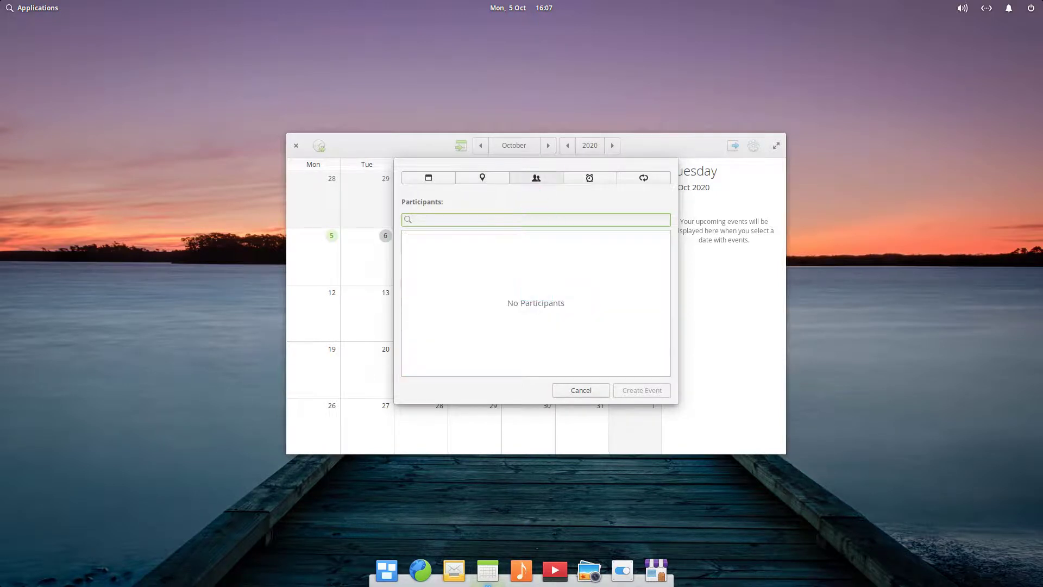
{"action": "left_click", "coordinate": [589, 178]}
{"action": "left_click", "coordinate": [643, 178]}
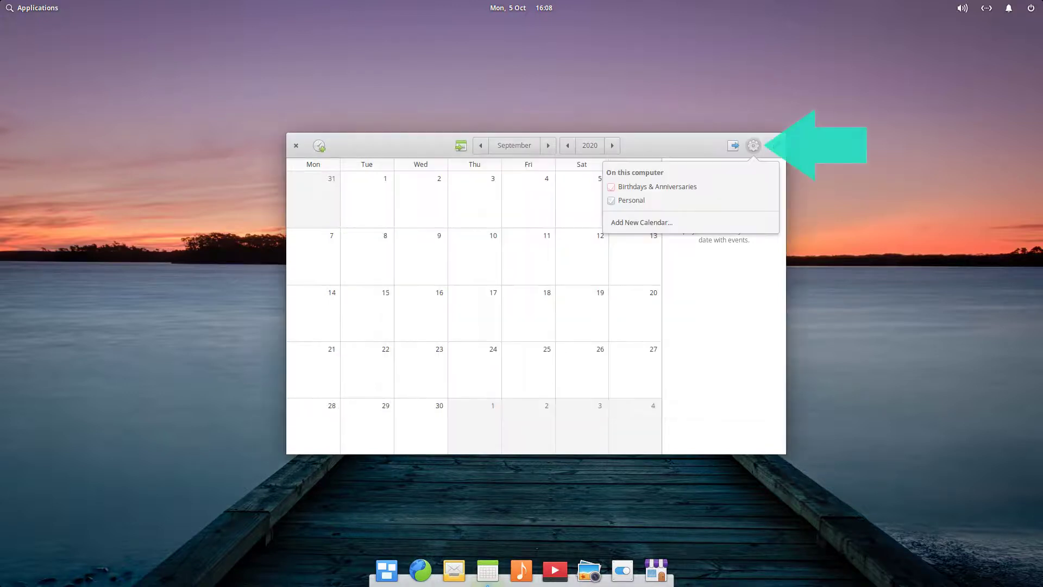
{"action": "left_click", "coordinate": [641, 222]}
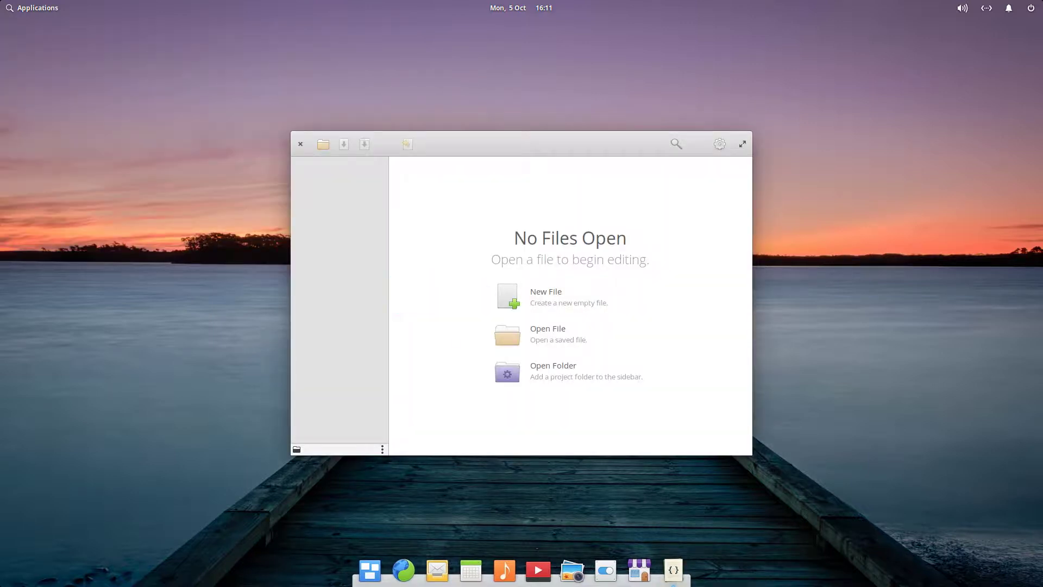
Open a new Epiphany window, maximize it, and look over its main menu and bookmarks.
{"action": "key", "text": "ctrl+n"}
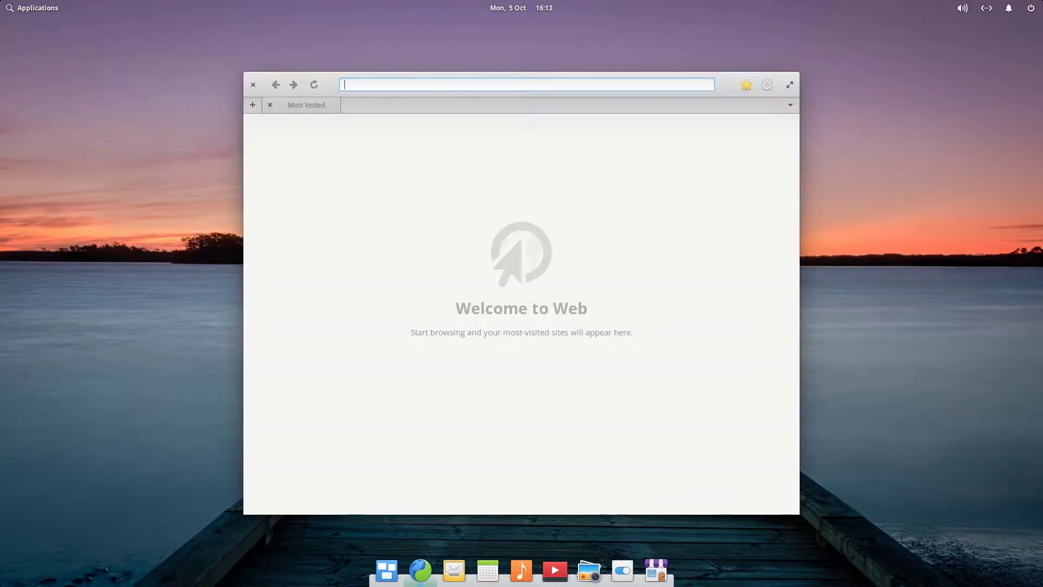
{"action": "key", "text": "super+Up"}
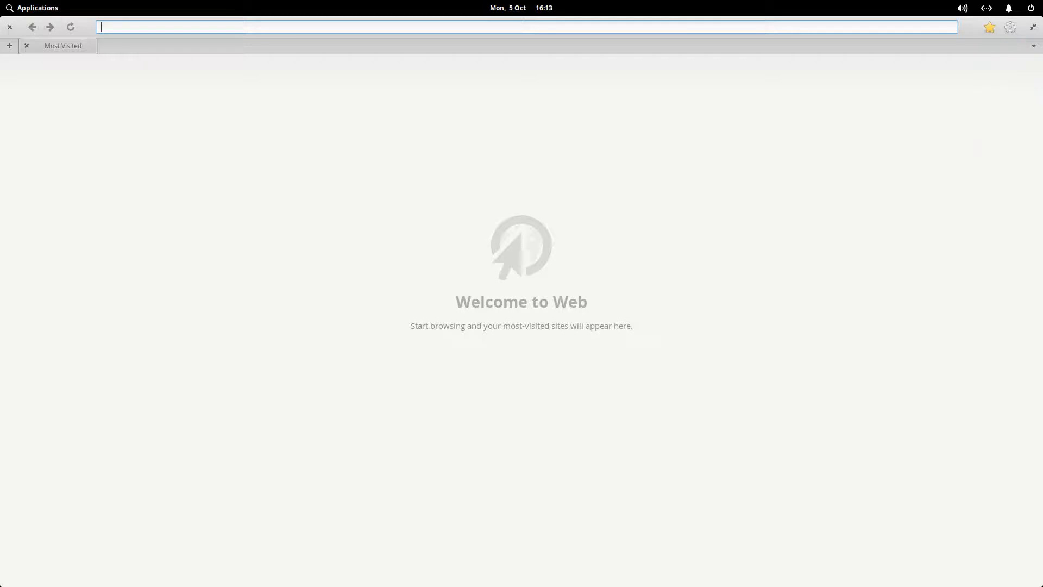
{"action": "key", "text": "F10"}
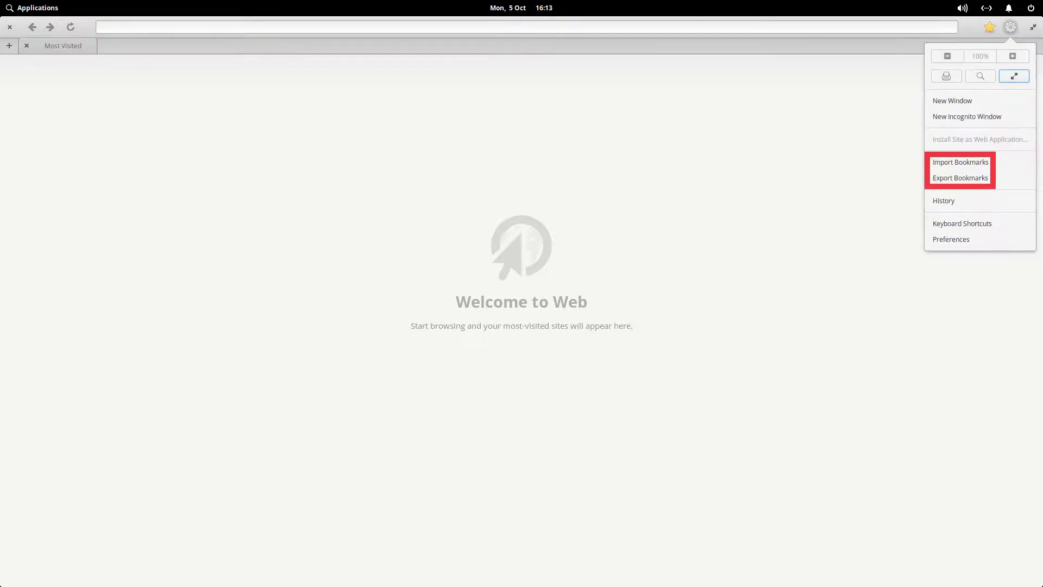
{"action": "key", "text": "ctrl+shift+o"}
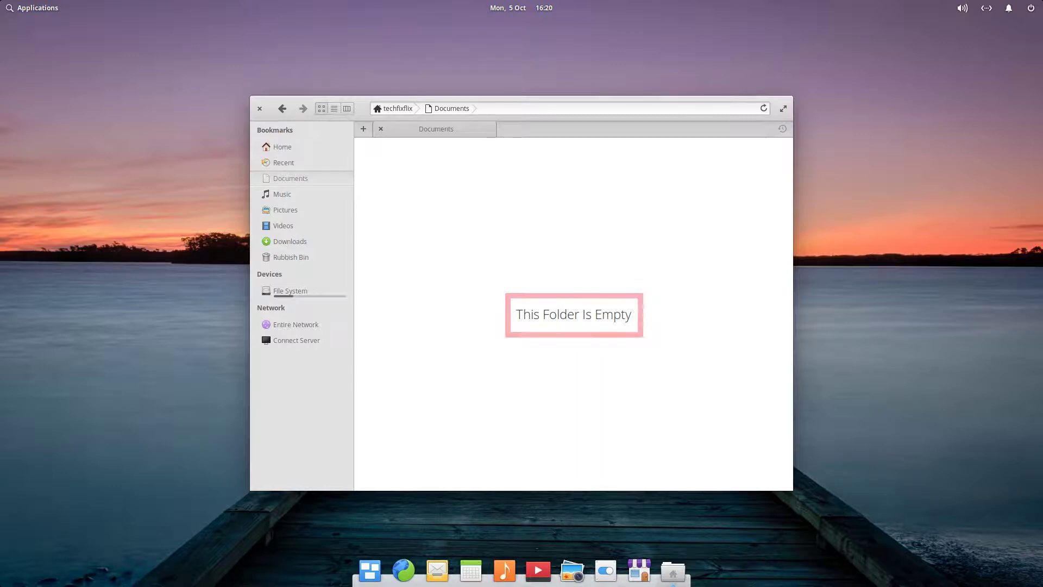
Create a new empty file in Documents, open it in the text editor, then close it.
{"action": "right_click", "coordinate": [449, 202]}
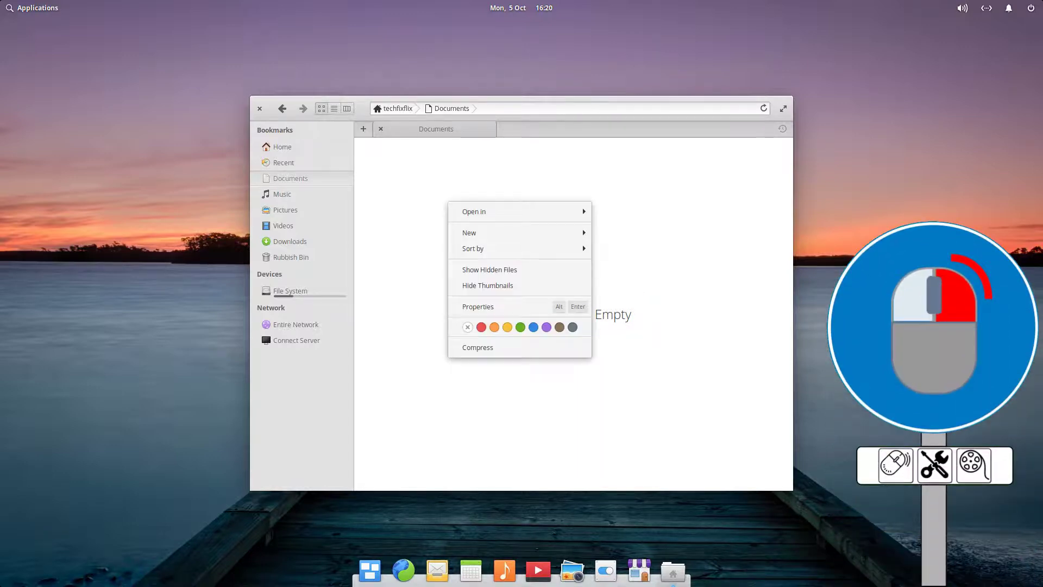
{"action": "mouse_move", "coordinate": [469, 232]}
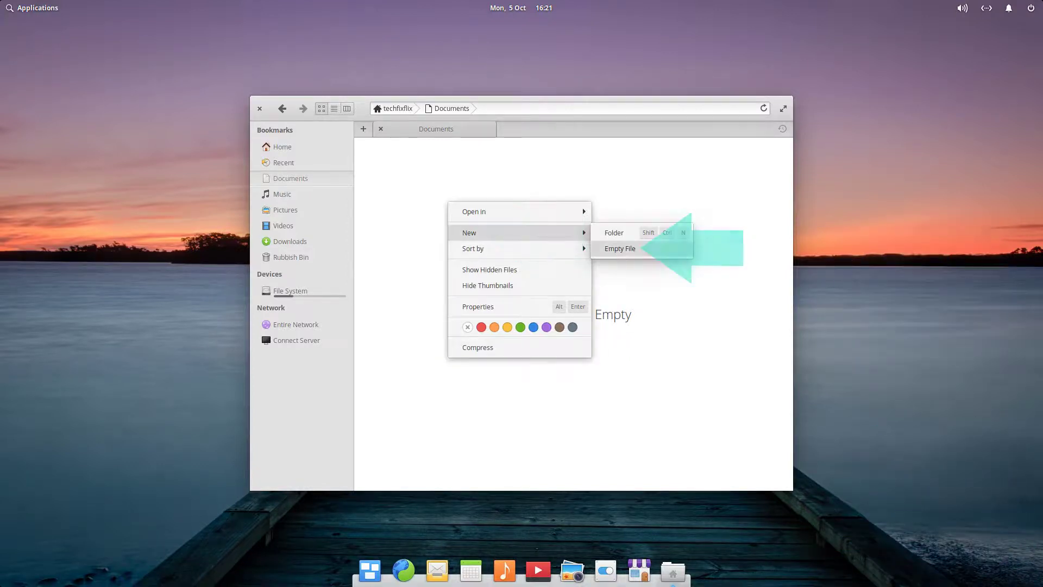
{"action": "left_click", "coordinate": [619, 248]}
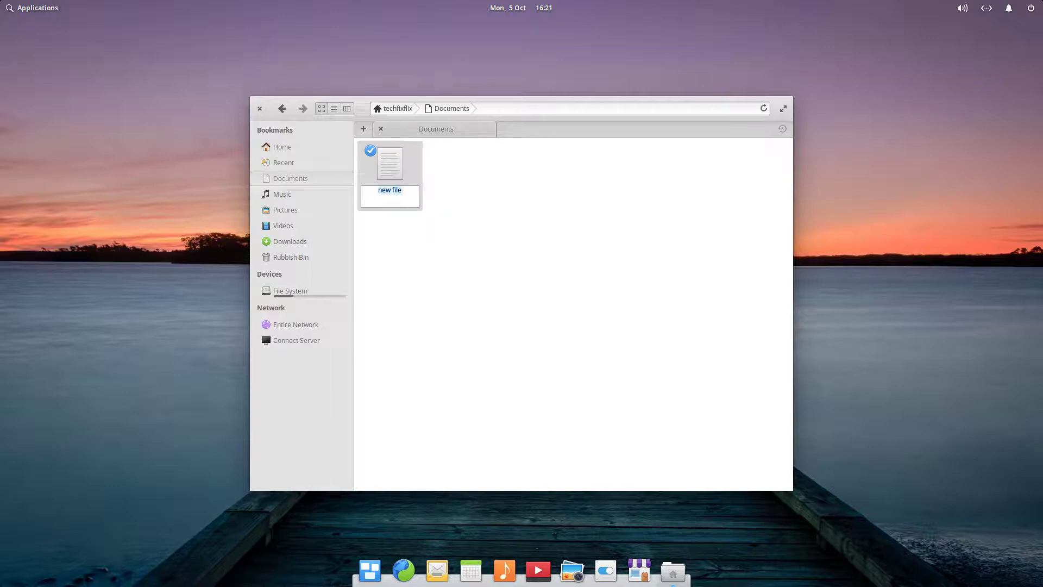
{"action": "key", "text": "Return"}
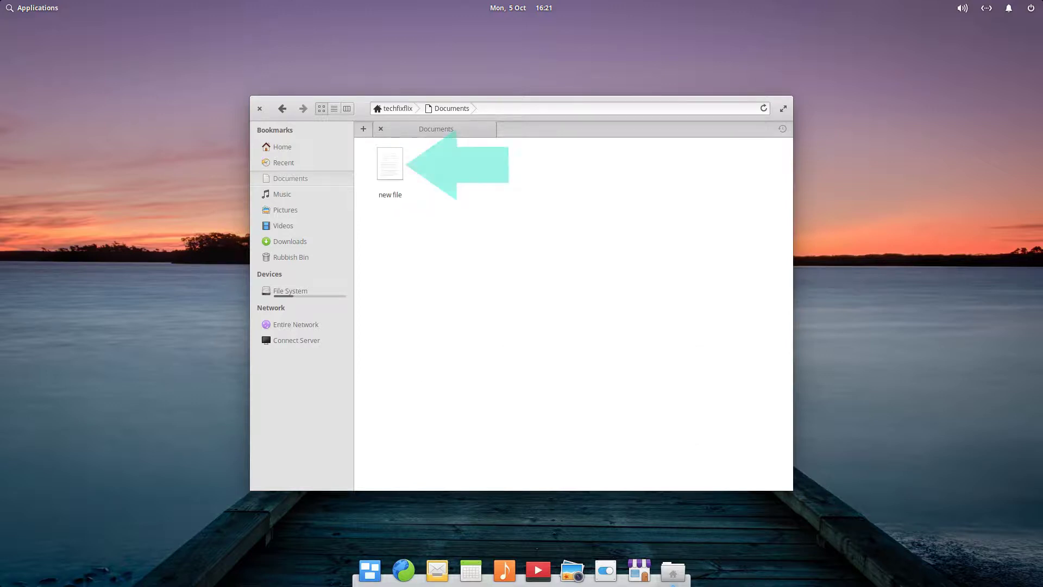
{"action": "key", "text": "Return"}
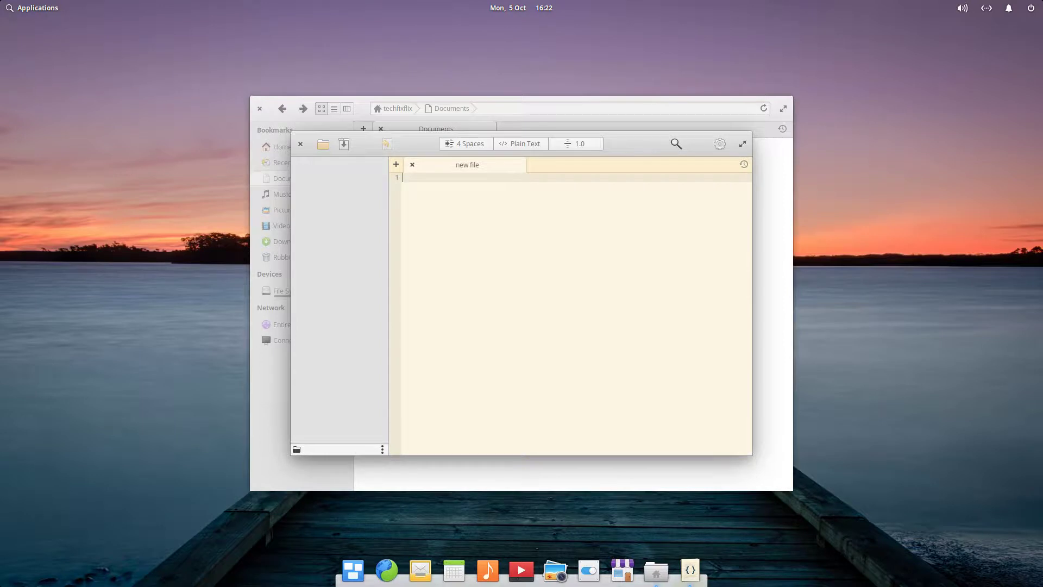
{"action": "key", "text": "ctrl+q"}
Move the new file to the Rubbish Bin, check the Bin, then browse the file system root.
{"action": "right_click", "coordinate": [383, 160]}
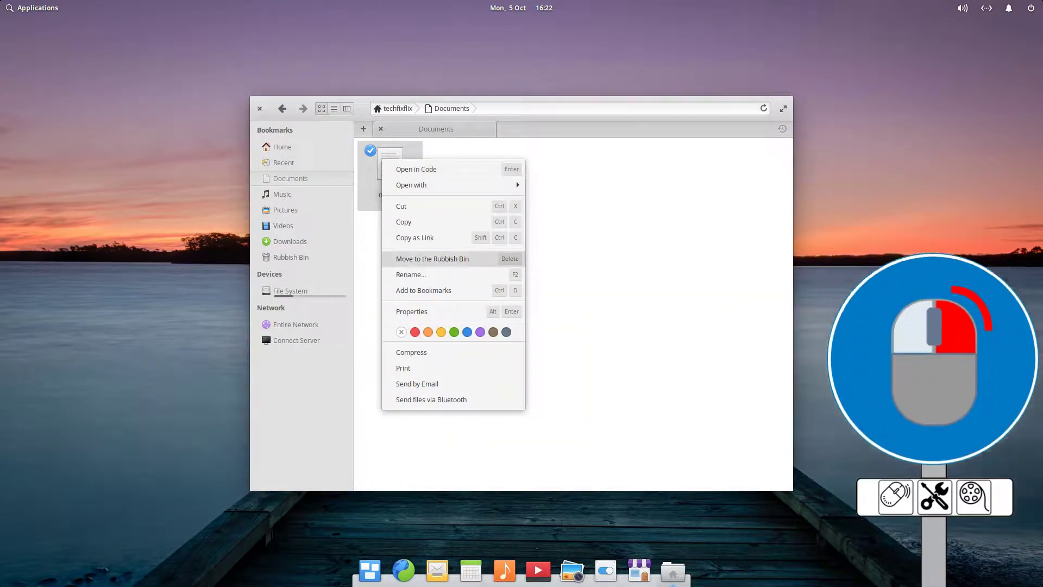
{"action": "key", "text": "Return"}
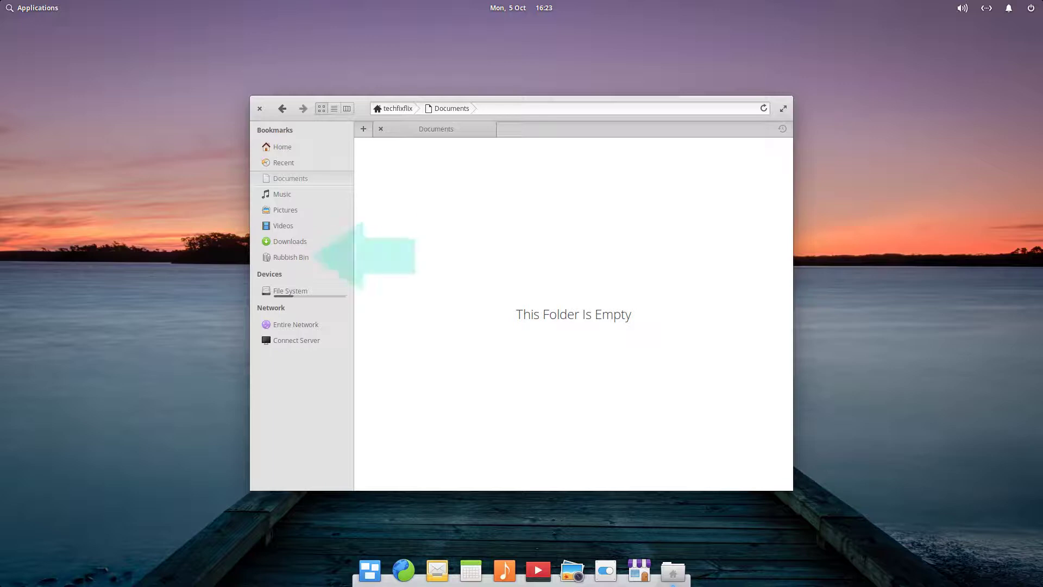
{"action": "left_click", "coordinate": [290, 257]}
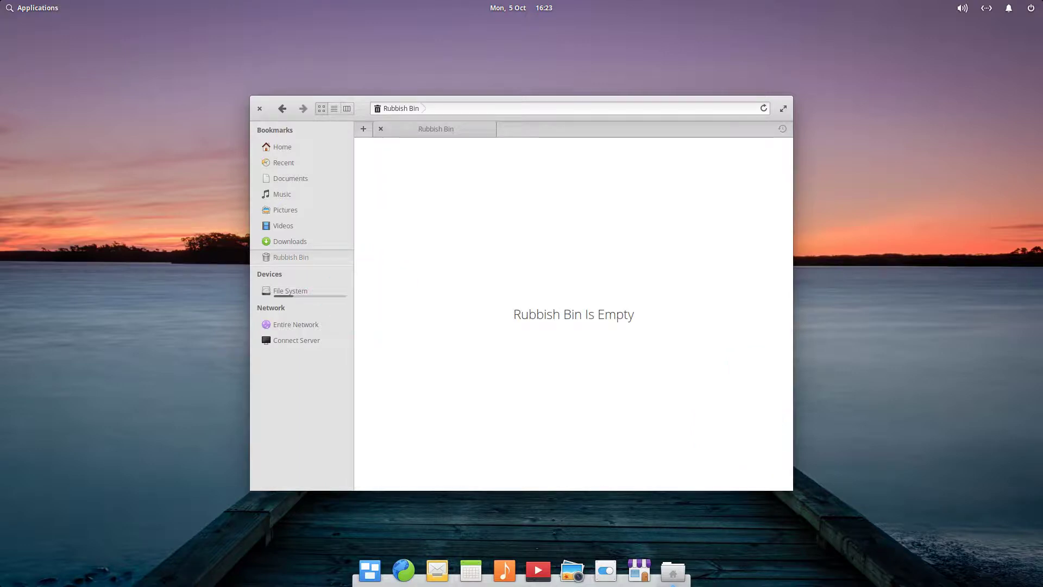
{"action": "left_click", "coordinate": [290, 291]}
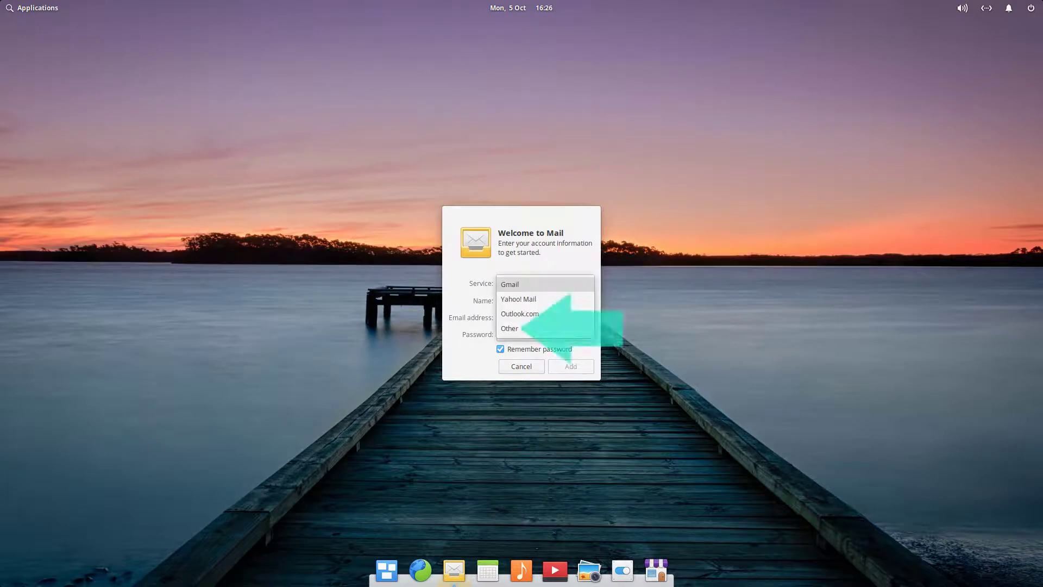
{"action": "left_click", "coordinate": [509, 328]}
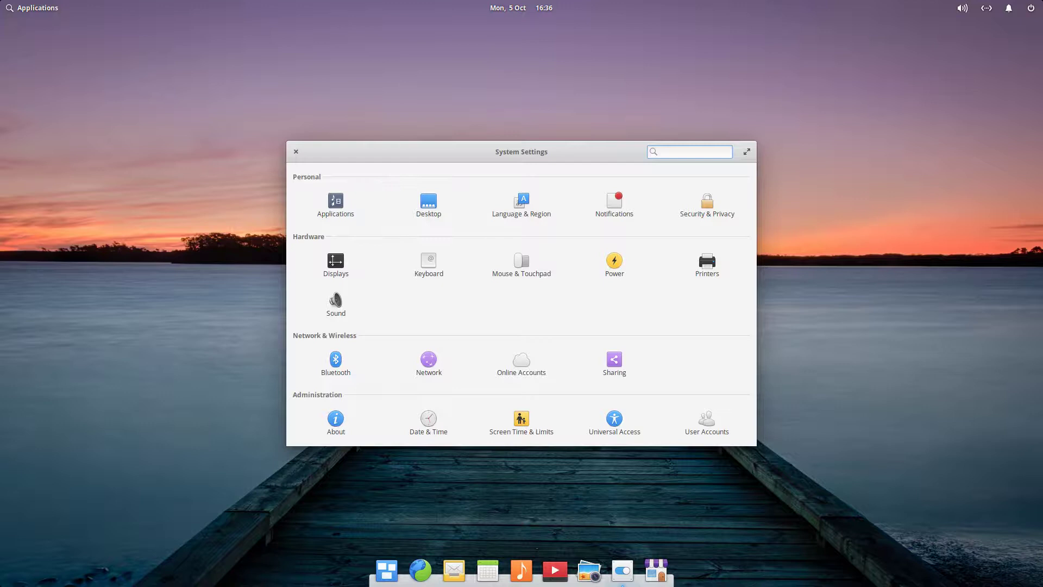
View the default Applications page in System Settings.
{"action": "left_click", "coordinate": [335, 202]}
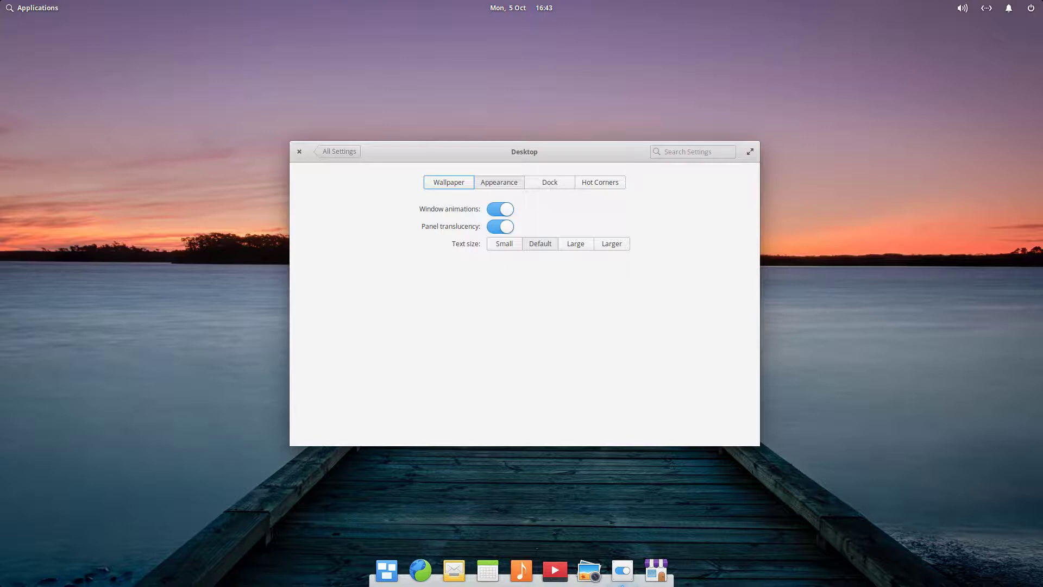
Look over the Dock and Hot Corners tabs, including the top-right corner's action list.
{"action": "left_click", "coordinate": [549, 182]}
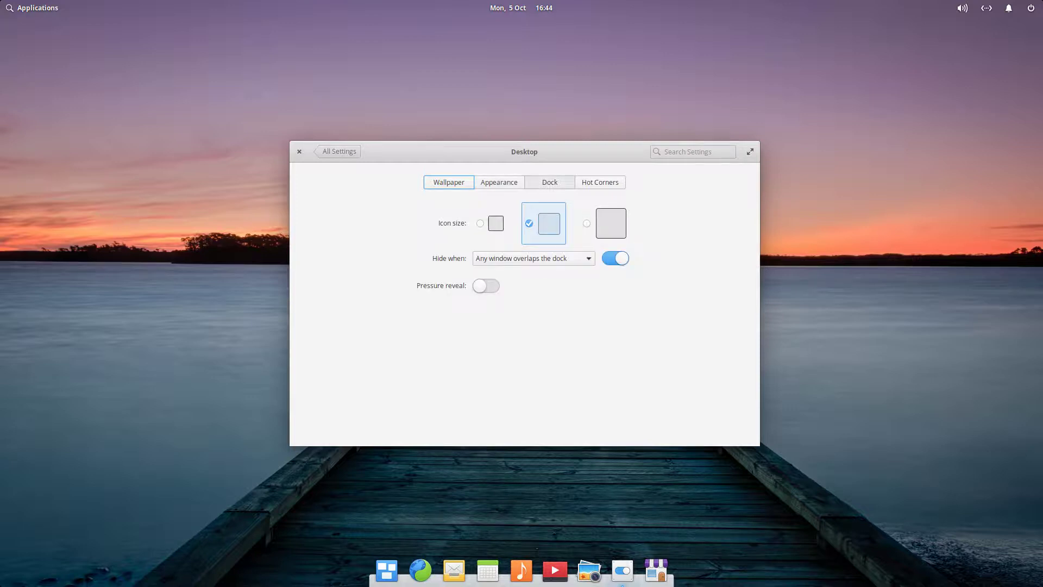
{"action": "left_click", "coordinate": [600, 182]}
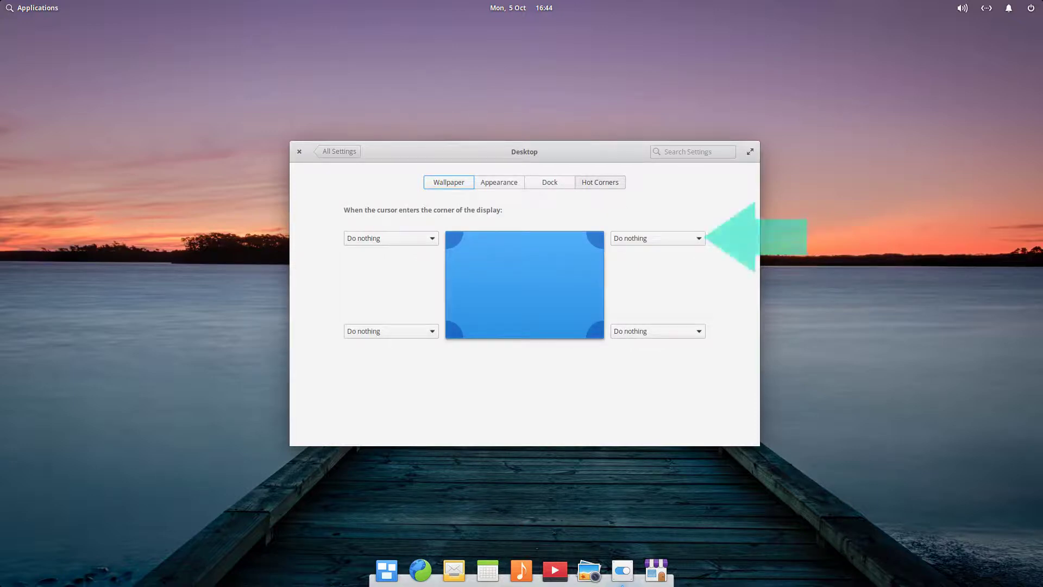
{"action": "left_click", "coordinate": [657, 238]}
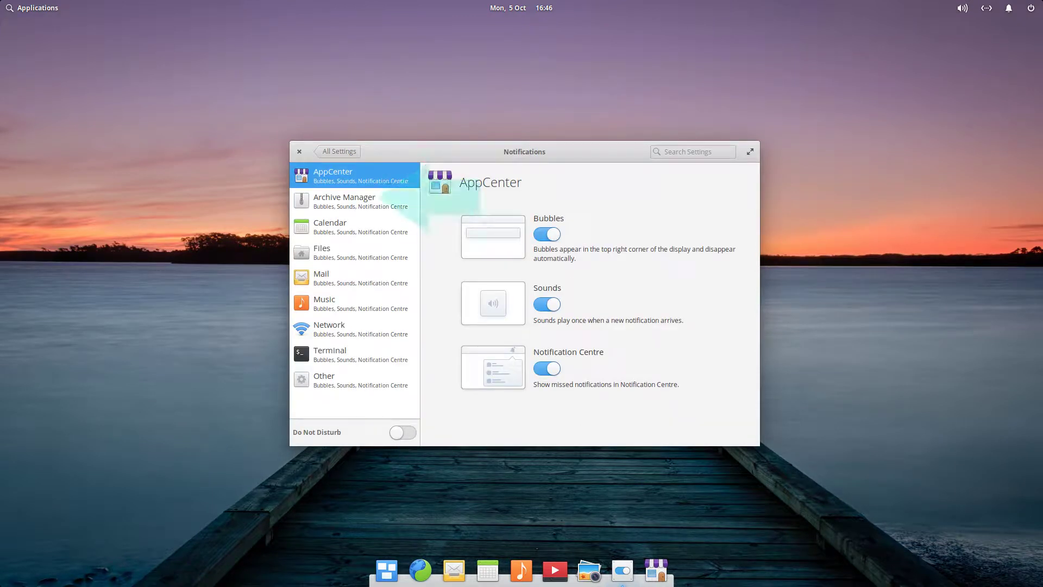
View Archive Manager's notification settings, then the Locking, Firewall and Housekeeping privacy pages.
{"action": "left_click", "coordinate": [344, 201]}
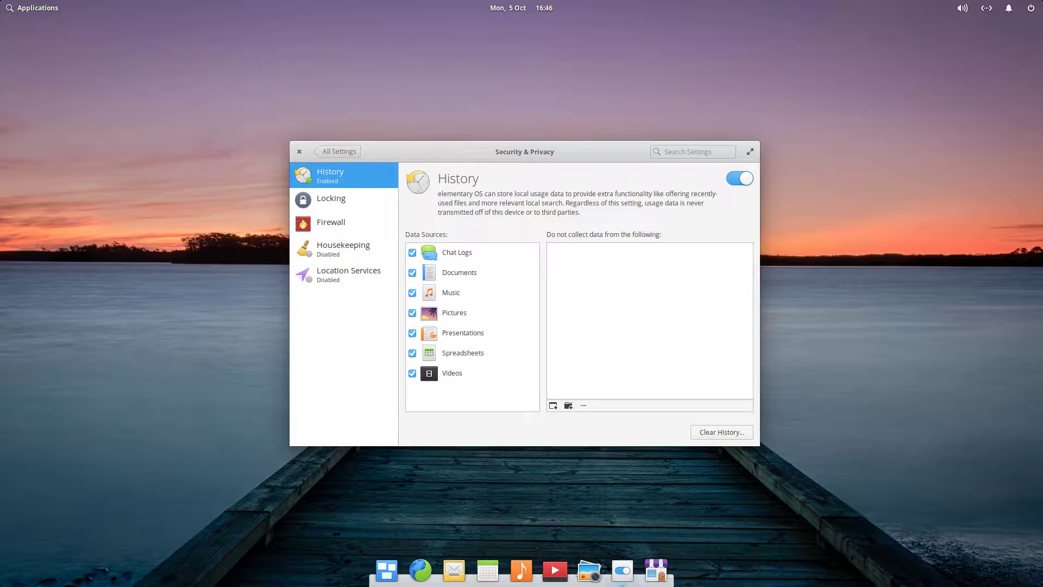
{"action": "left_click", "coordinate": [331, 199]}
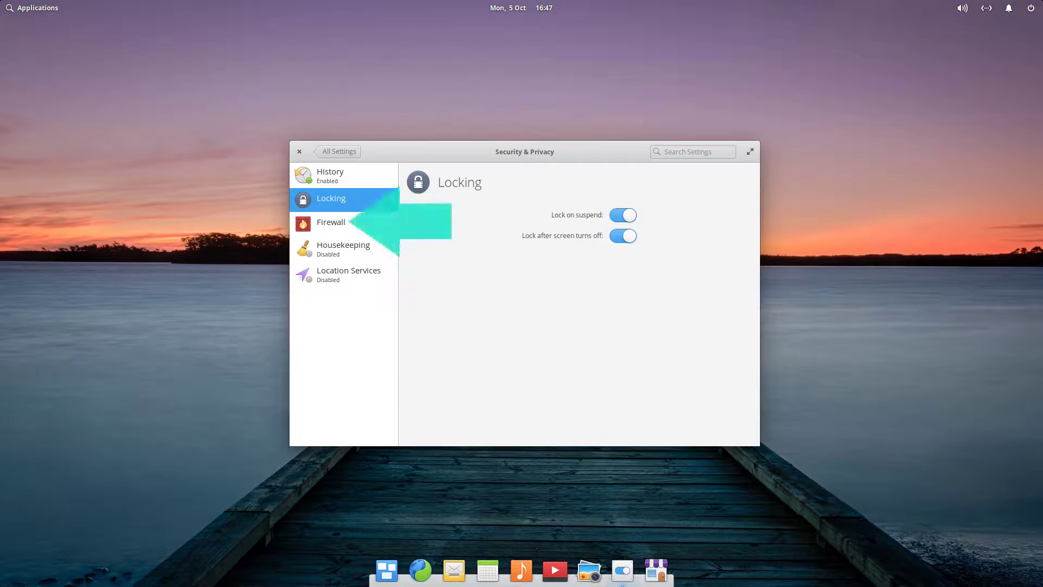
{"action": "left_click", "coordinate": [330, 222]}
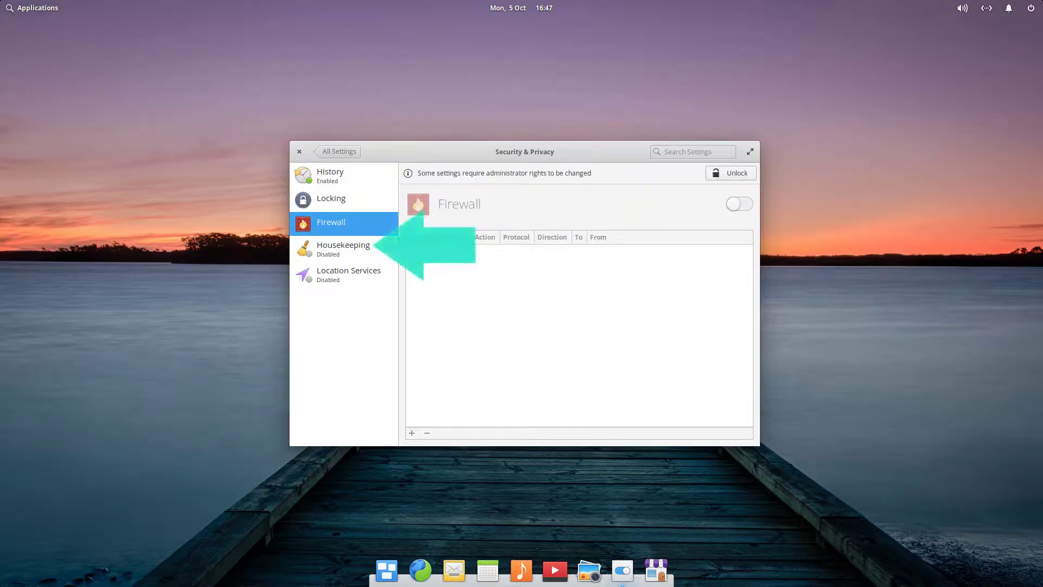
{"action": "left_click", "coordinate": [343, 248]}
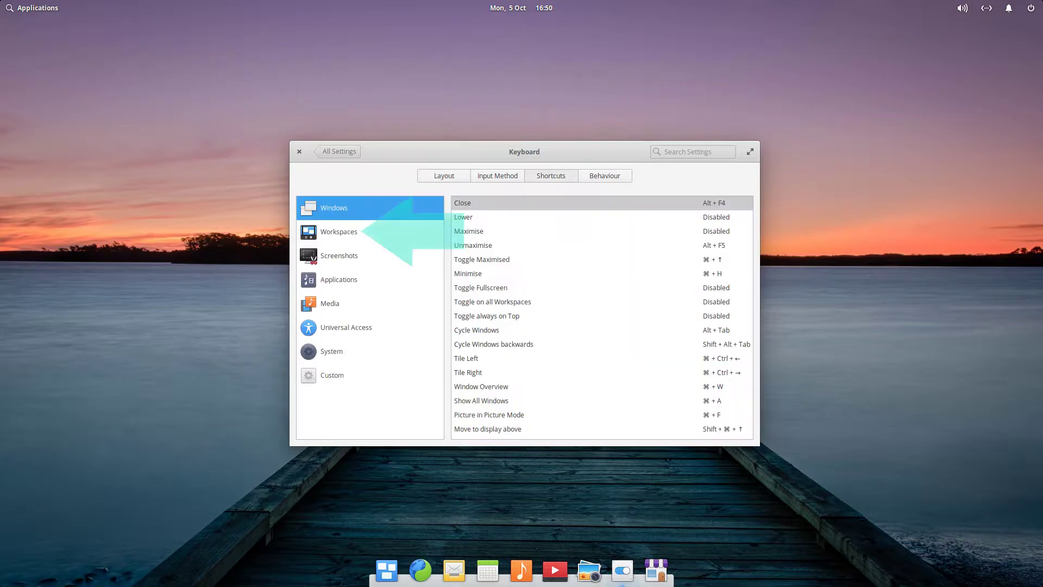
Show the Workspaces keyboard shortcuts, then step through the Mouse & Touchpad pointer pages.
{"action": "left_click", "coordinate": [339, 232]}
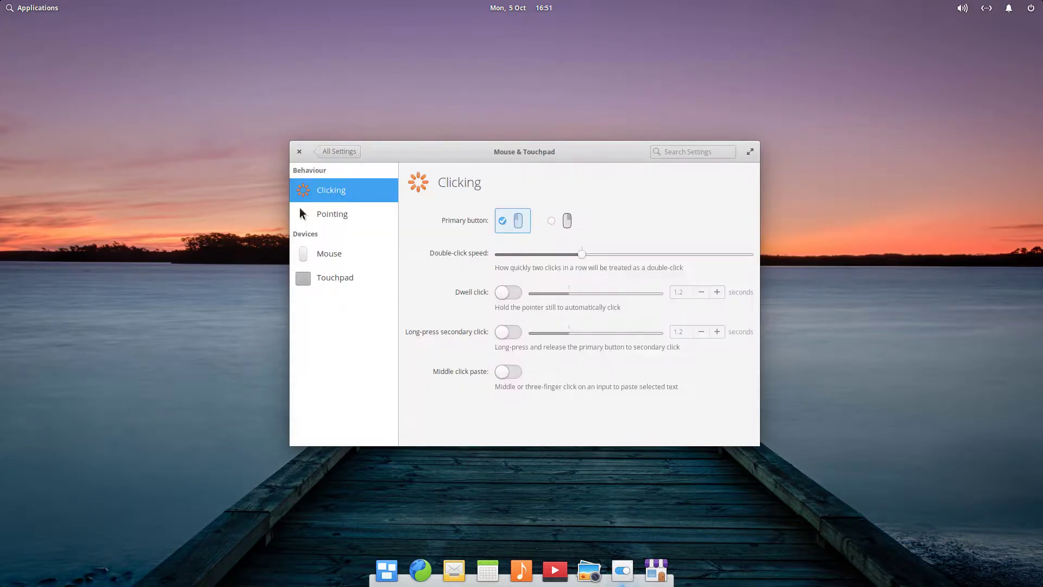
{"action": "left_click", "coordinate": [300, 209]}
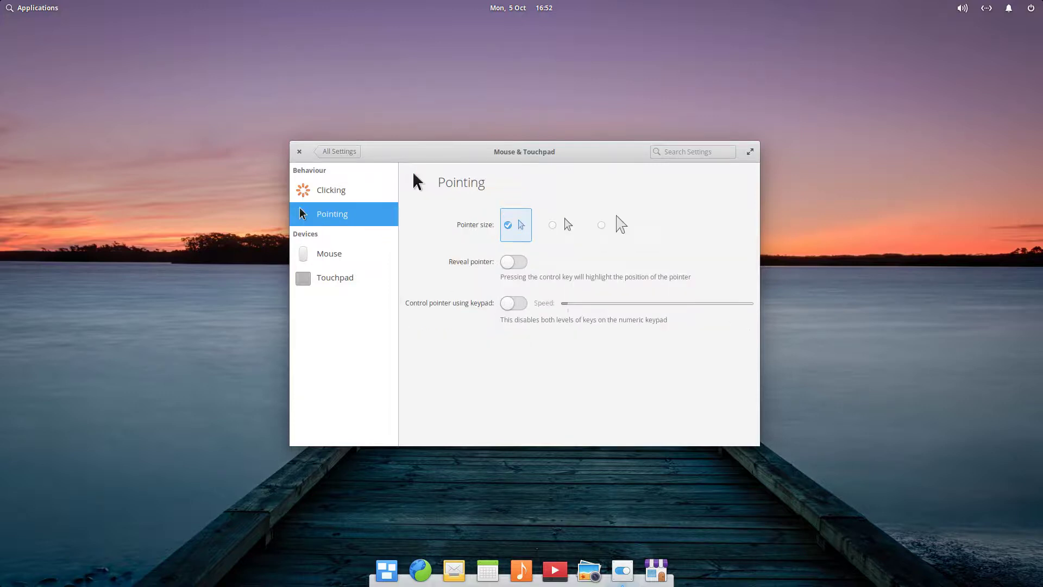
{"action": "key", "text": "Down"}
{"action": "key", "text": "Down"}
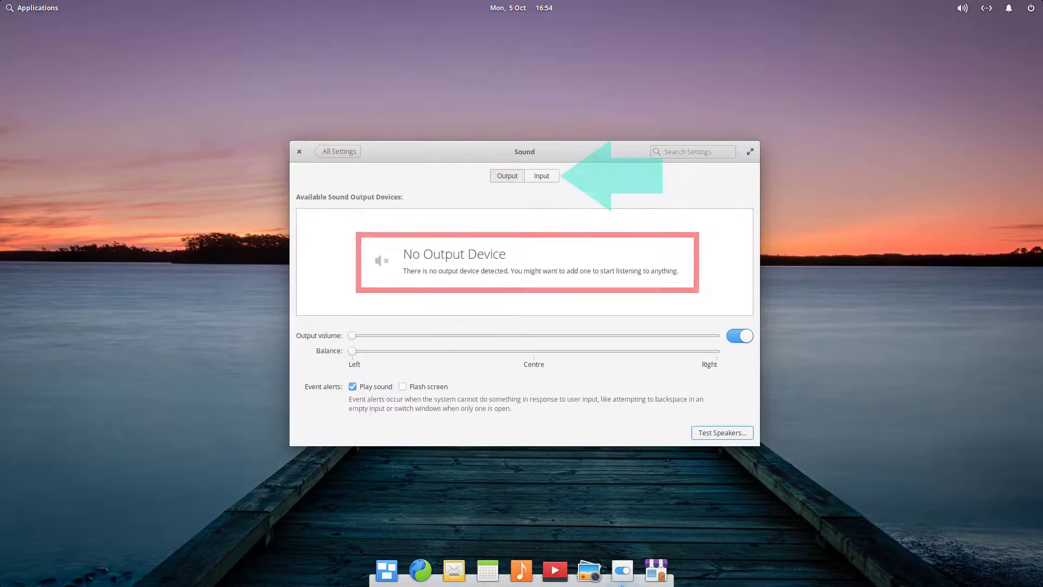
Check the Sound input devices, then view the Network VPN and Proxy pages.
{"action": "left_click", "coordinate": [542, 175]}
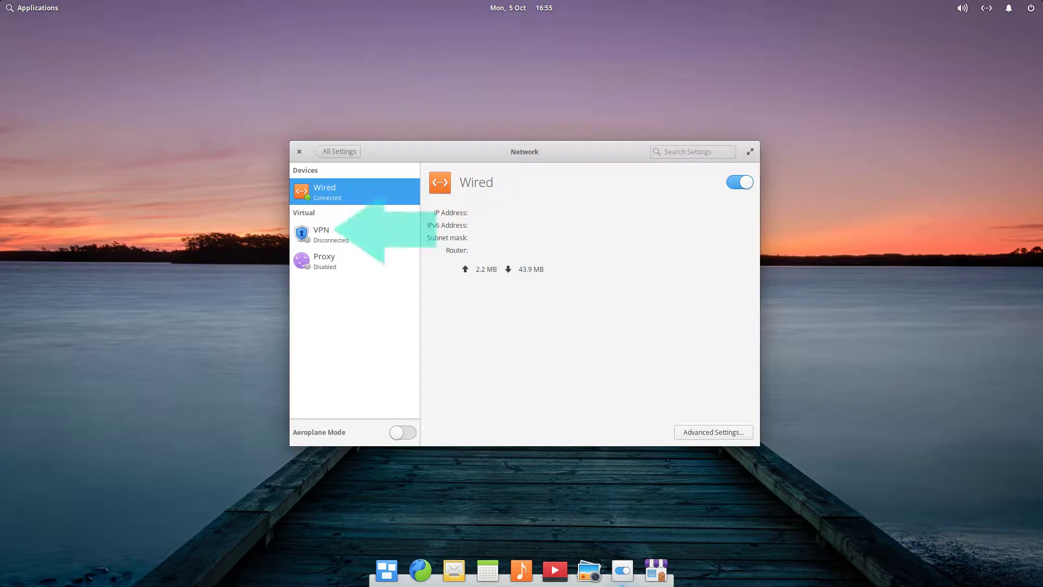
{"action": "left_click", "coordinate": [325, 233]}
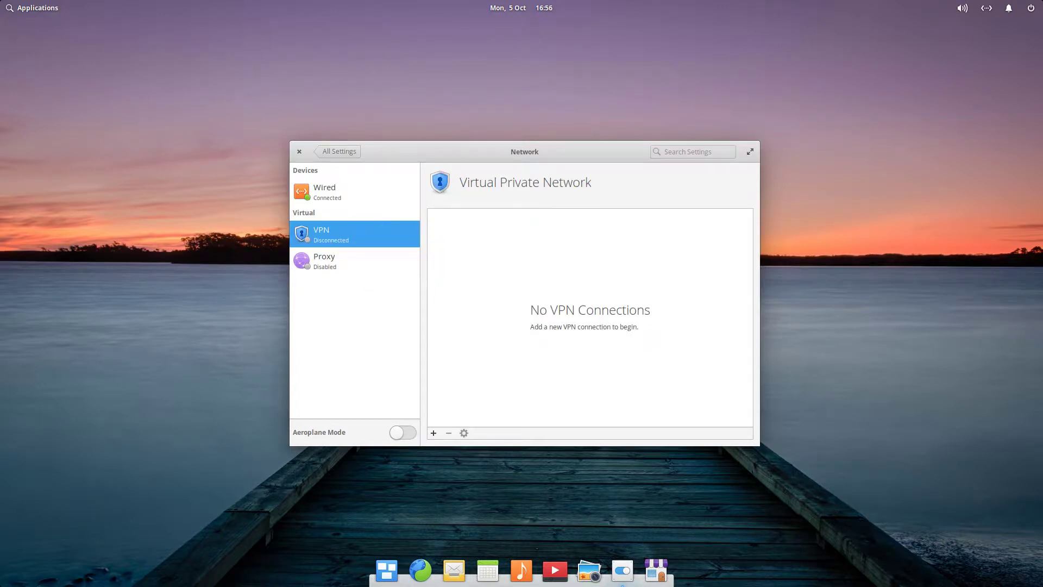
{"action": "left_click", "coordinate": [324, 260]}
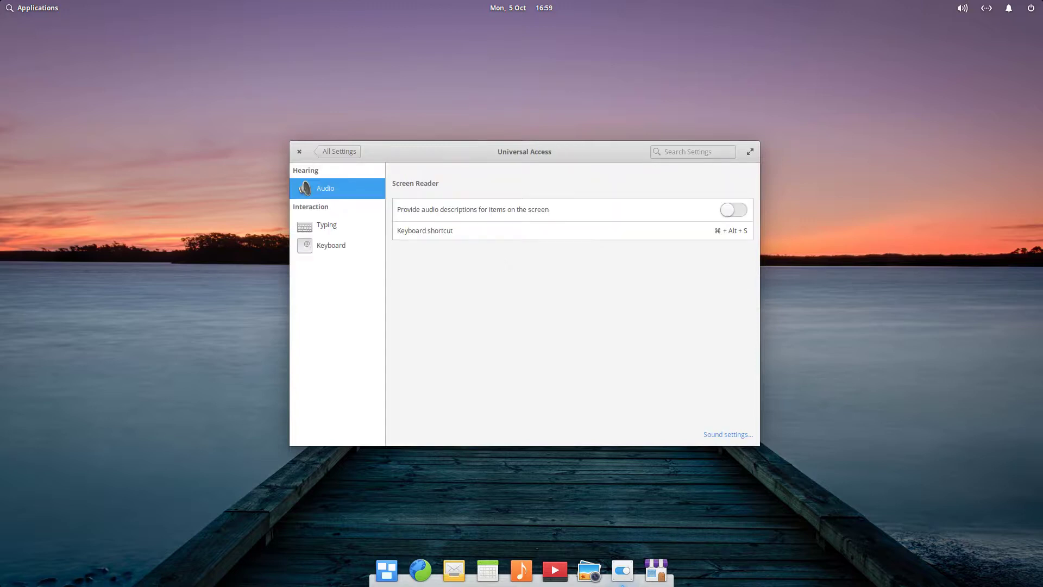
Review the Typing options, then the Keyboard page with lock-key beeps and sticky keys off.
{"action": "left_click", "coordinate": [326, 225]}
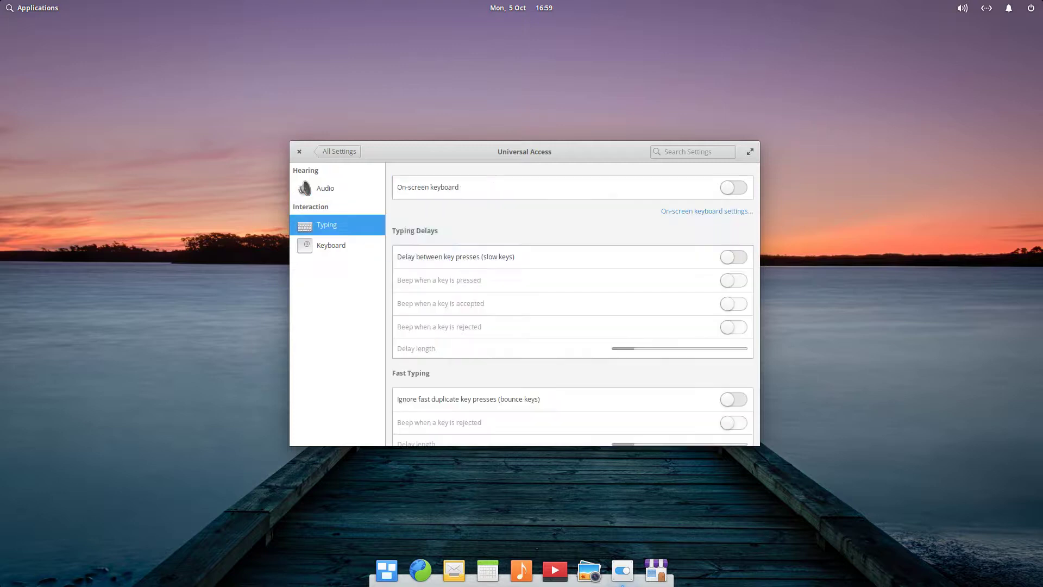
{"action": "left_click", "coordinate": [330, 246]}
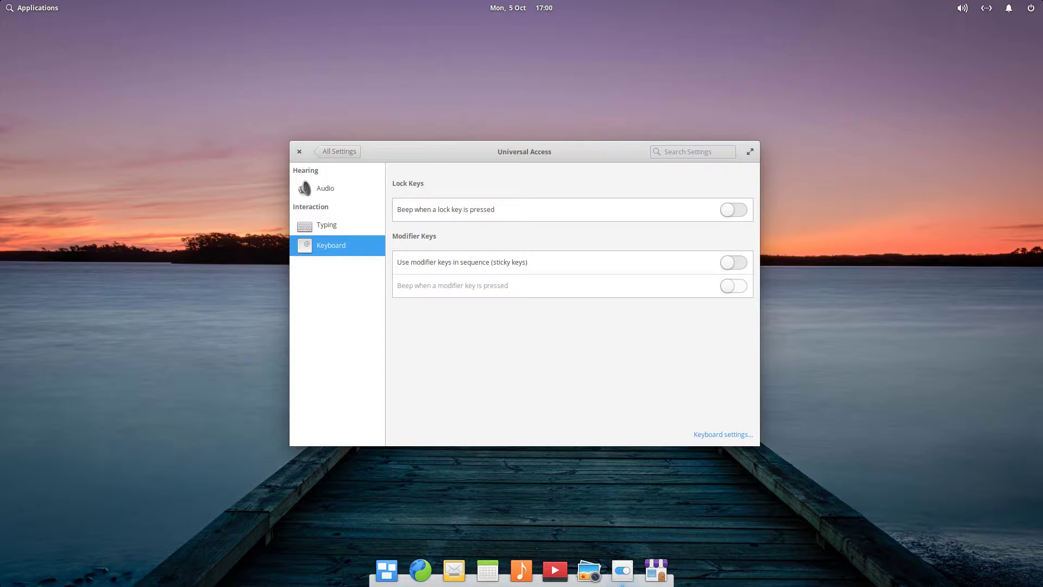
Close the Universal Access settings, then open a Terminal window and close it.
{"action": "key", "text": "alt+F4"}
{"action": "key", "text": "super"}
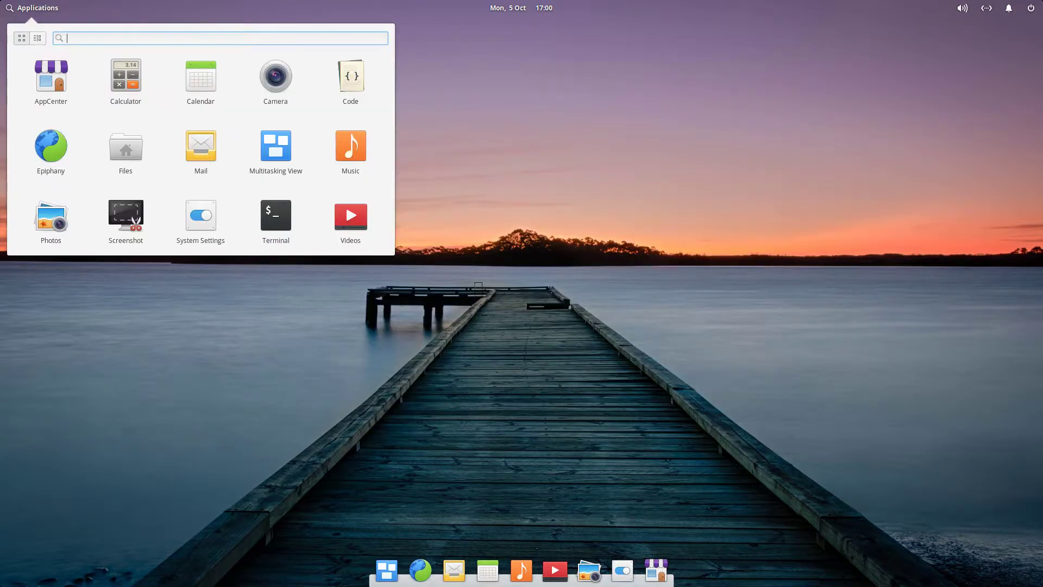
{"action": "key", "text": "super+t"}
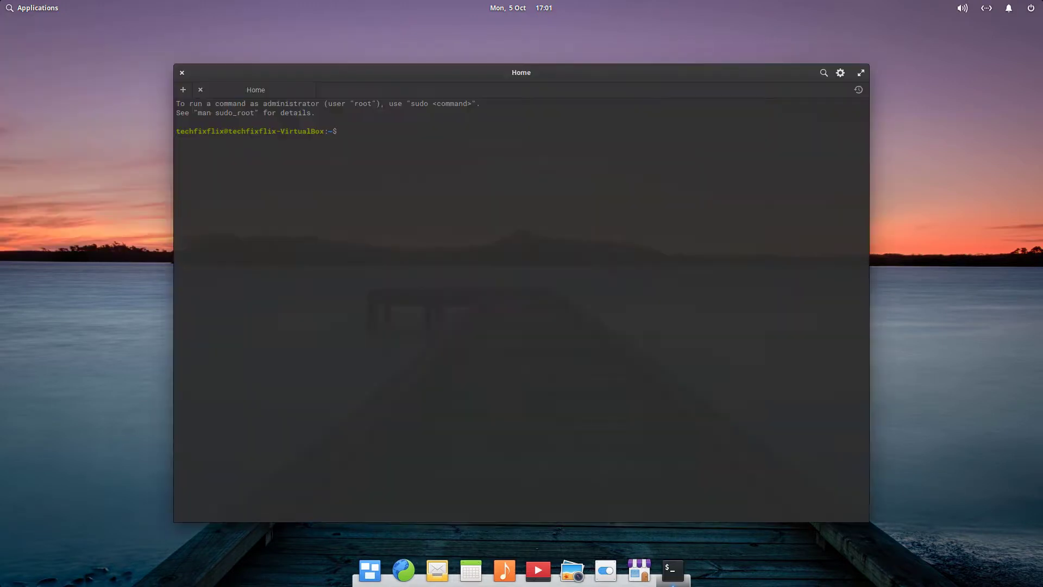
{"action": "key", "text": "alt+F4"}
Search 'videos' in the Applications launcher and launch Videos.
{"action": "key", "text": "super"}
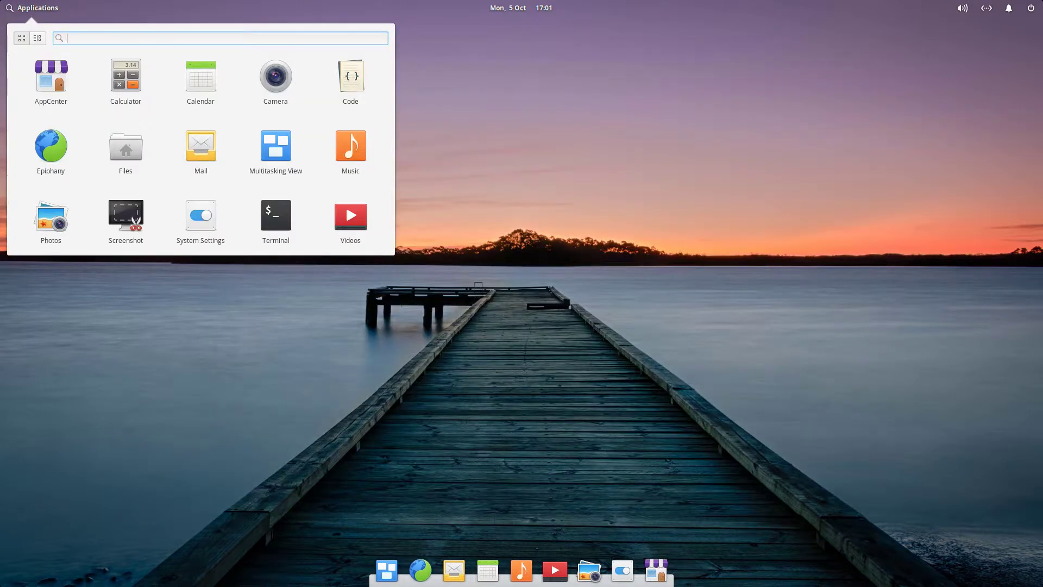
{"action": "type", "text": "videos"}
{"action": "key", "text": "Return"}
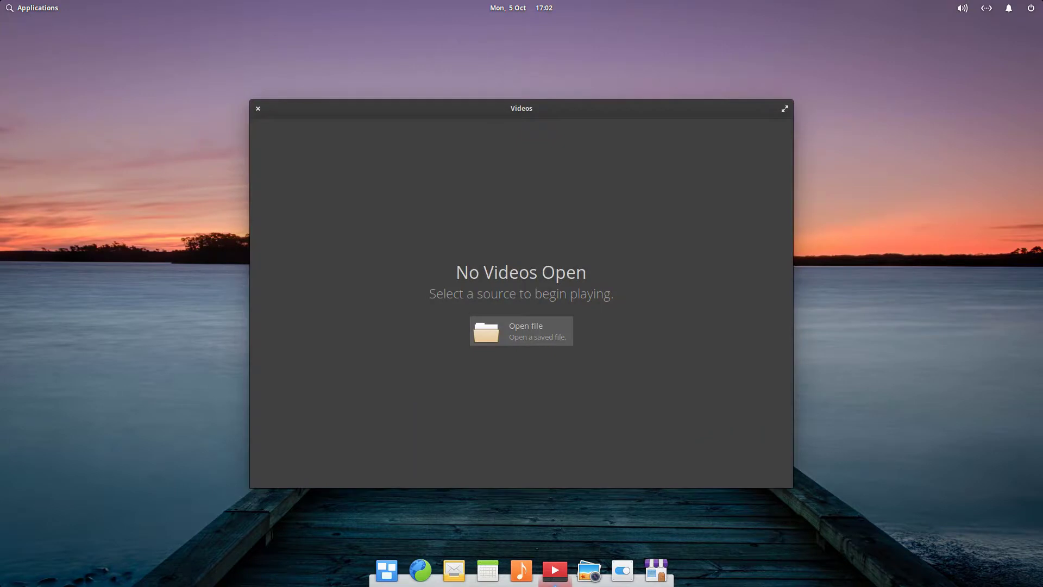
Close the Videos window.
{"action": "key", "text": "alt+F4"}
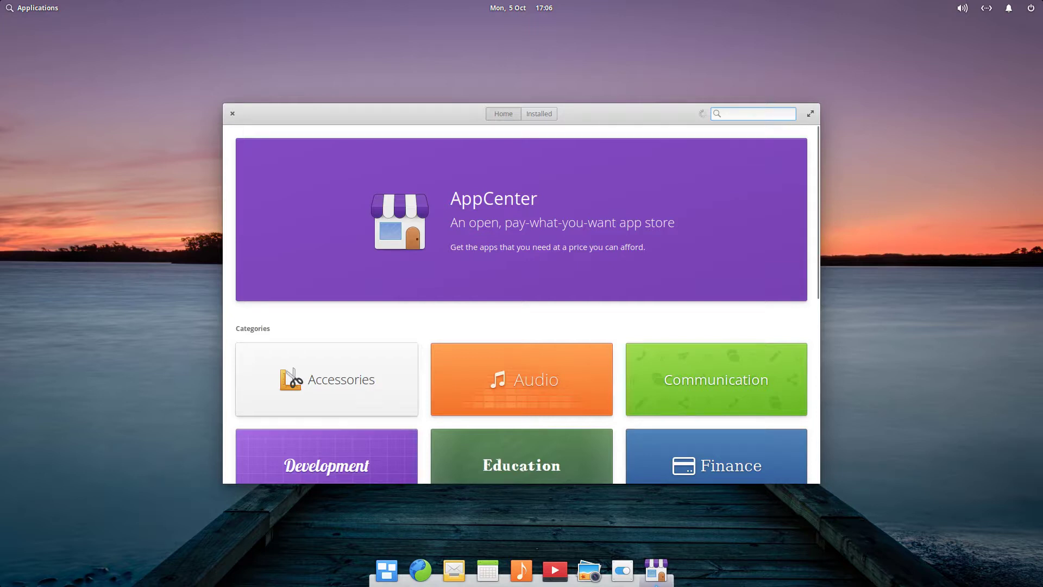
Search 'Office' and install LibreOffice Writer, accepting the warning and authenticating with the admin password.
{"action": "type", "text": "Office"}
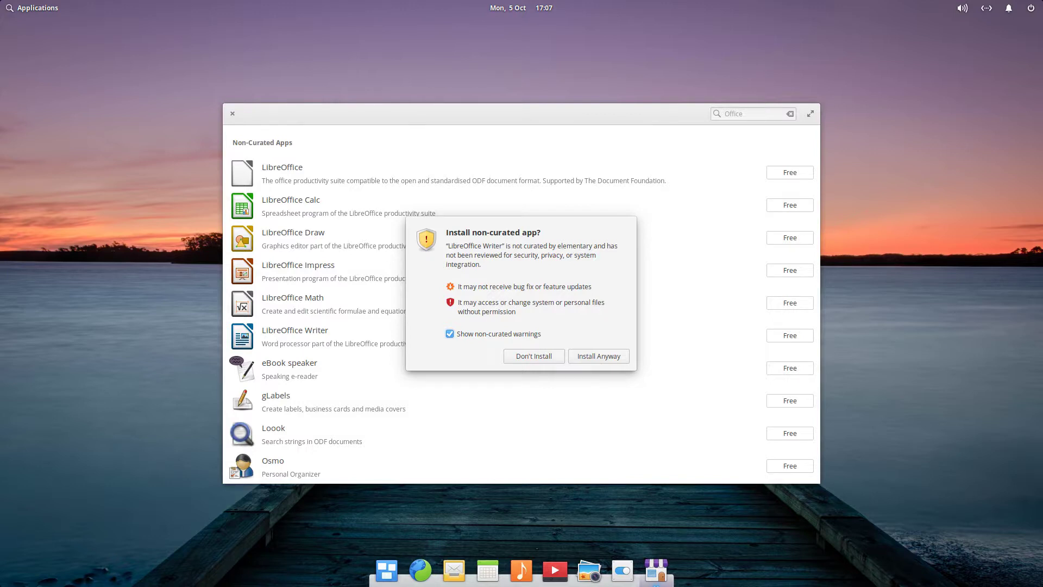
{"action": "key", "text": "Return"}
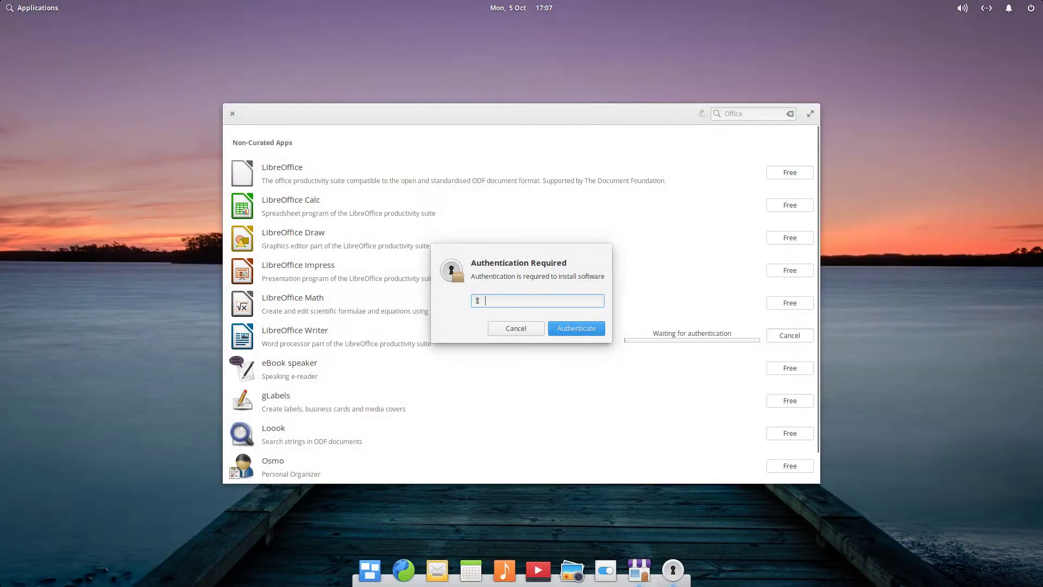
{"action": "key", "text": "ctrl+v"}
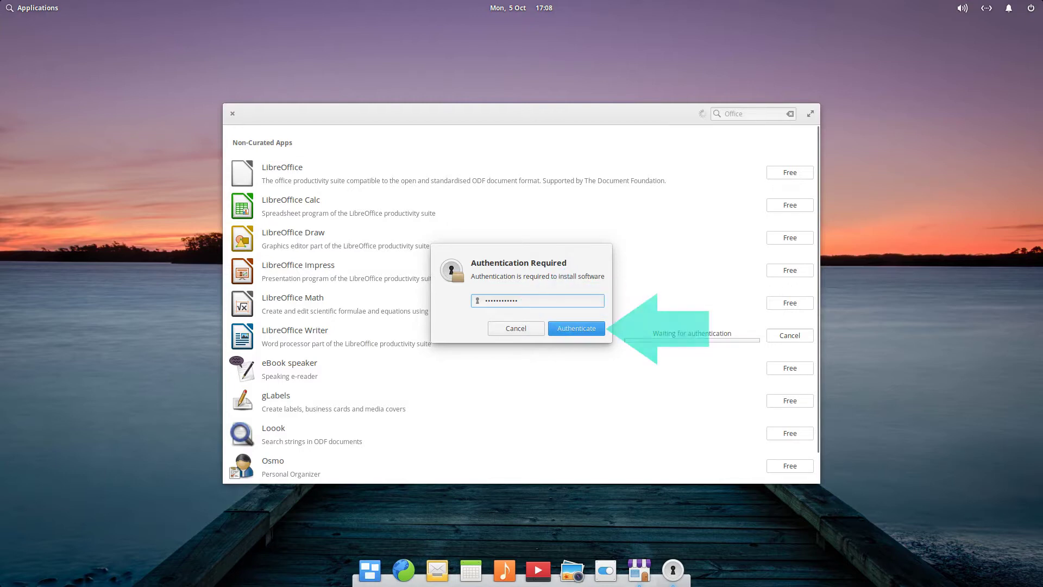
{"action": "key", "text": "Return"}
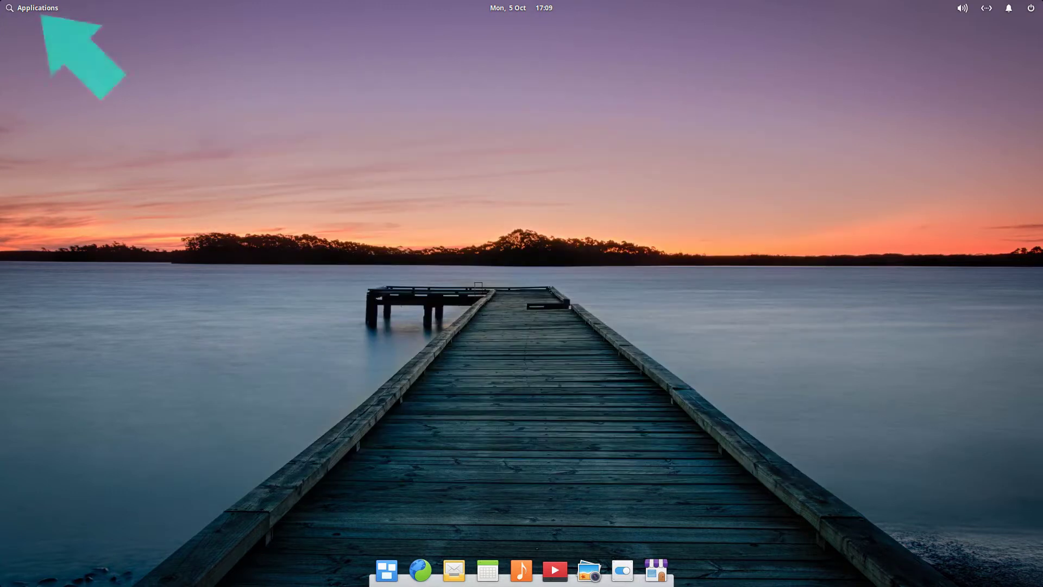
Bring up the Applications launcher and go to its second page to find LibreOffice Writer.
{"action": "key", "text": "super"}
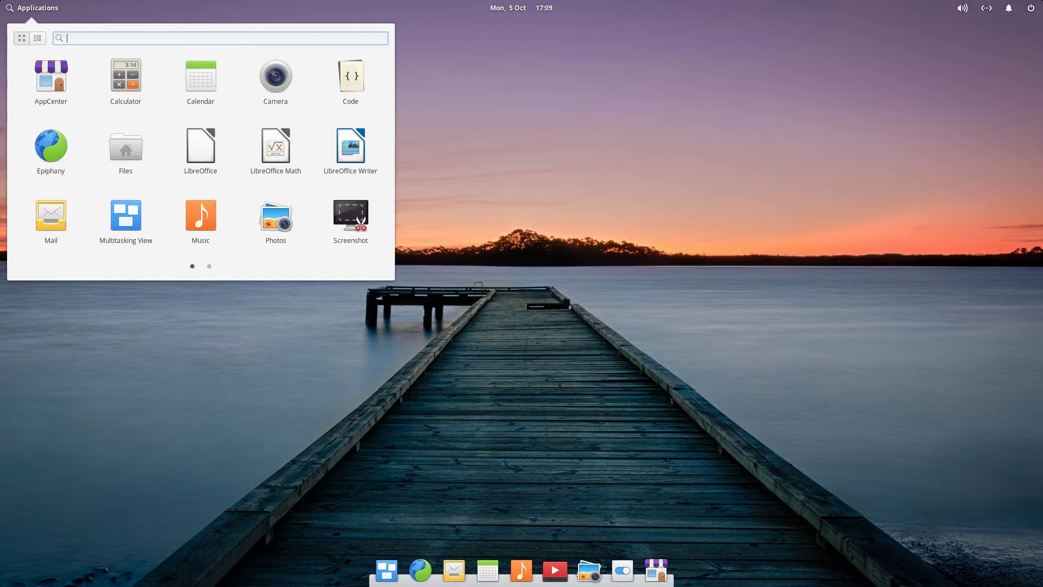
{"action": "left_click", "coordinate": [209, 266]}
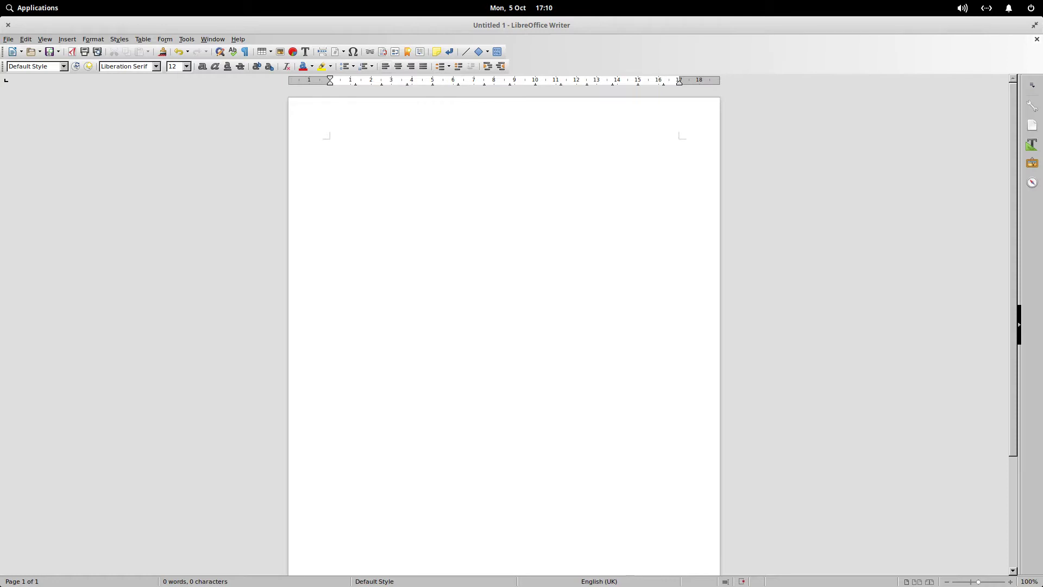
Pin LibreOffice Writer permanently to the dock with Keep in Dock.
{"action": "mouse_move", "coordinate": [673, 571]}
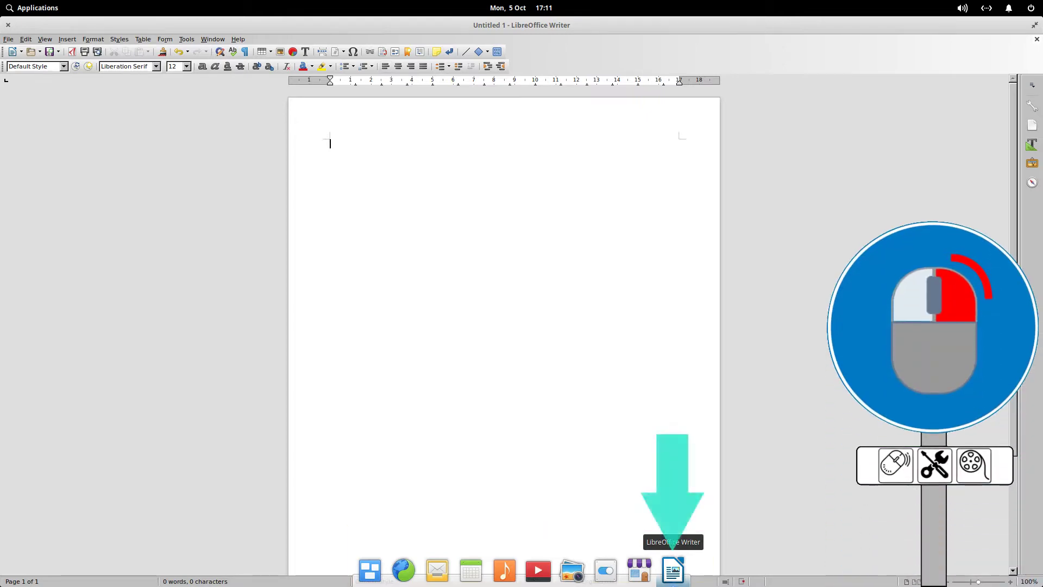
{"action": "right_click", "coordinate": [673, 571]}
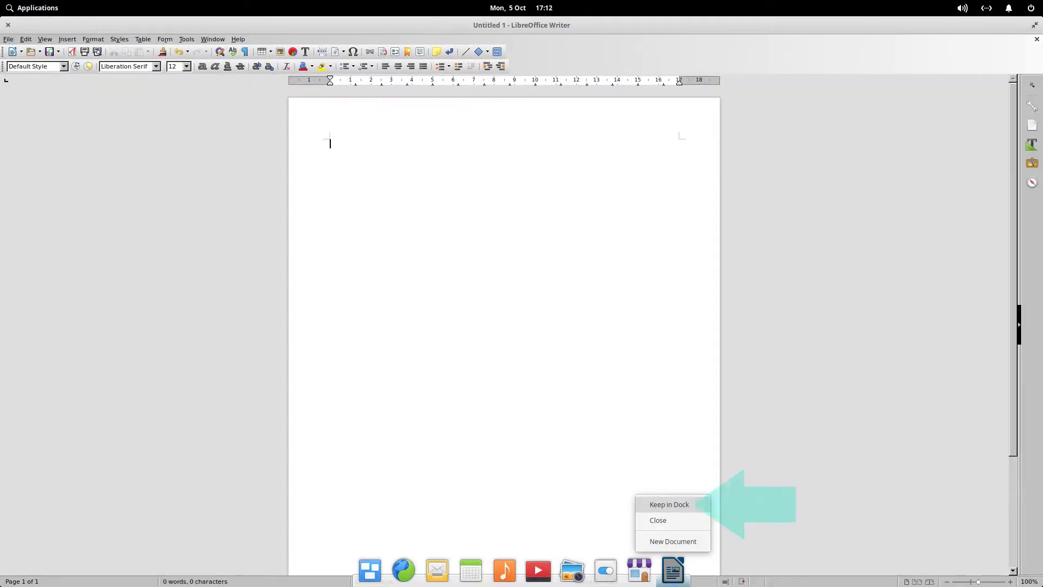
{"action": "left_click", "coordinate": [669, 504]}
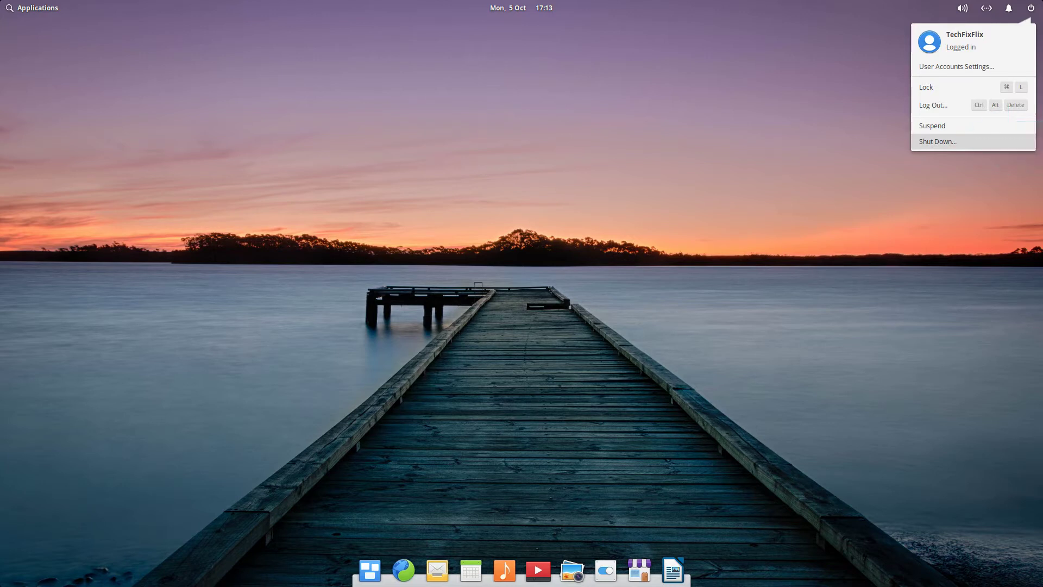
Choose Shut Down from the power menu.
{"action": "key", "text": "Return"}
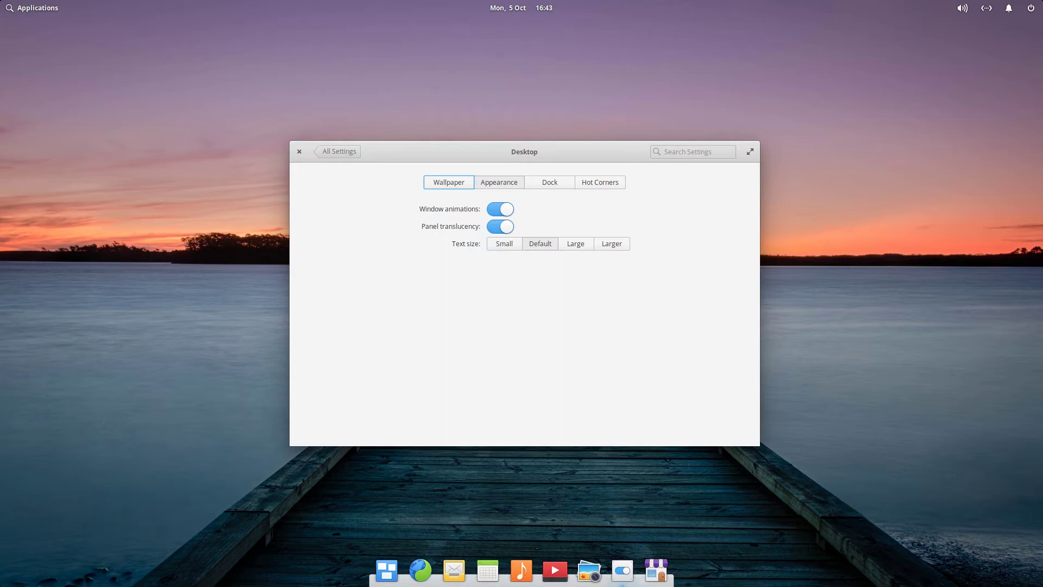
Show the Dock tab: medium icons, hide when any window overlaps, pressure reveal off.
{"action": "left_click", "coordinate": [549, 182]}
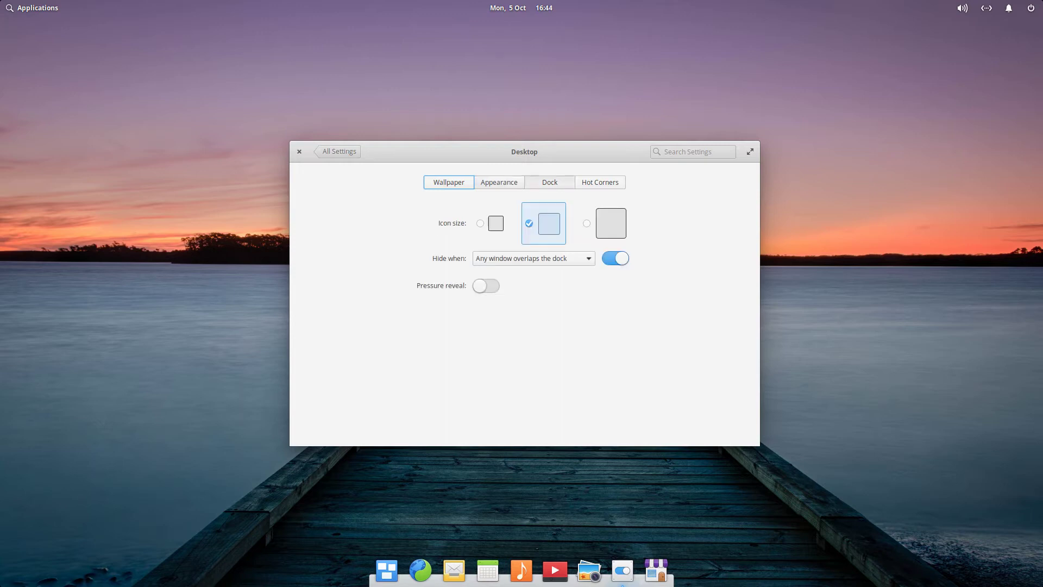